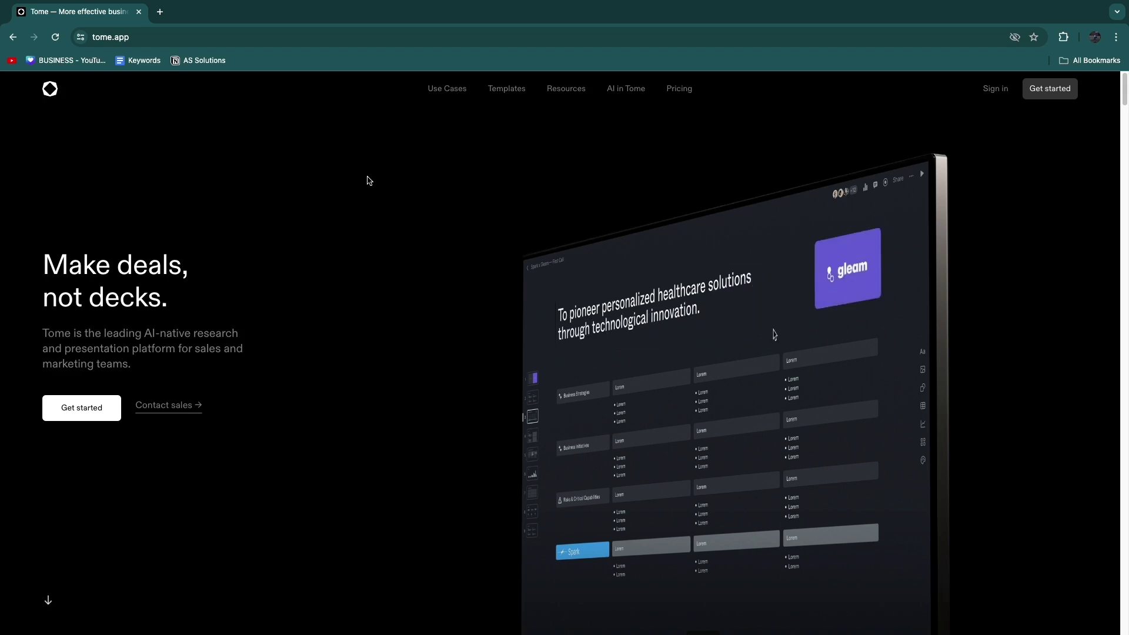
Sign up for Tome with a Google account and choose Founder & Startup Leader as the kind of work
{"action": "left_click", "coordinate": [77, 410]}
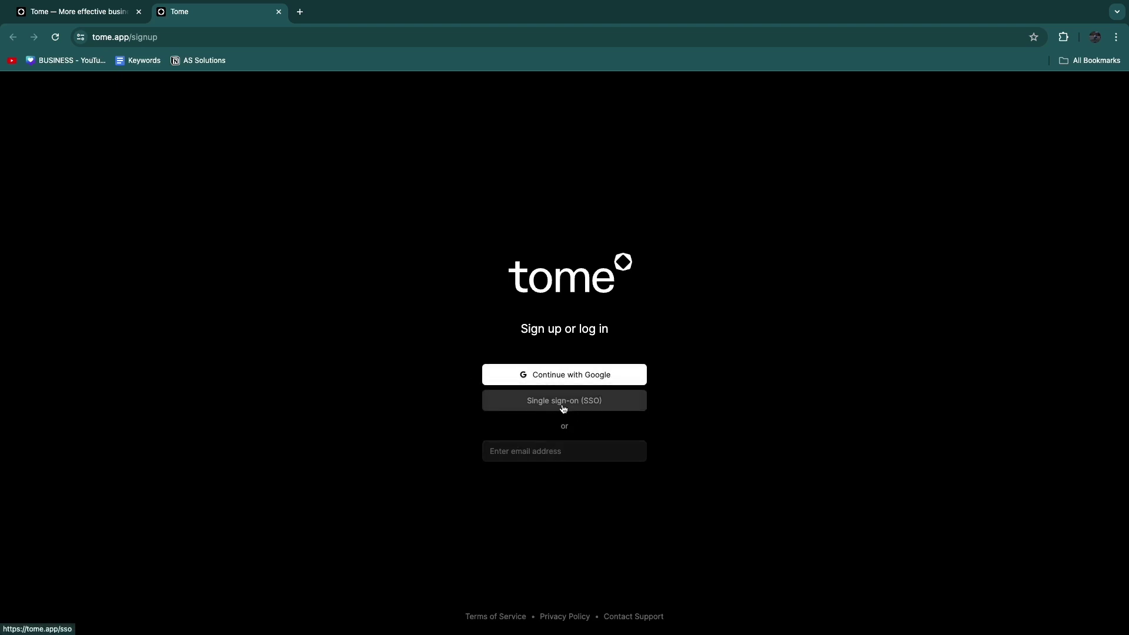
{"action": "left_click", "coordinate": [567, 376]}
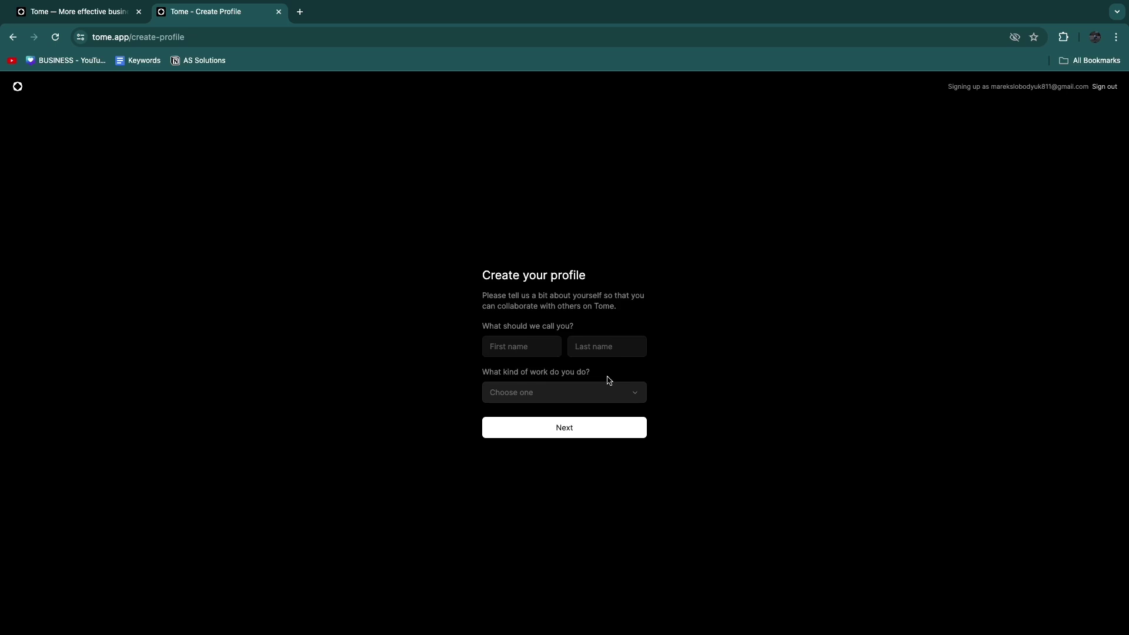
{"action": "left_click", "coordinate": [540, 392]}
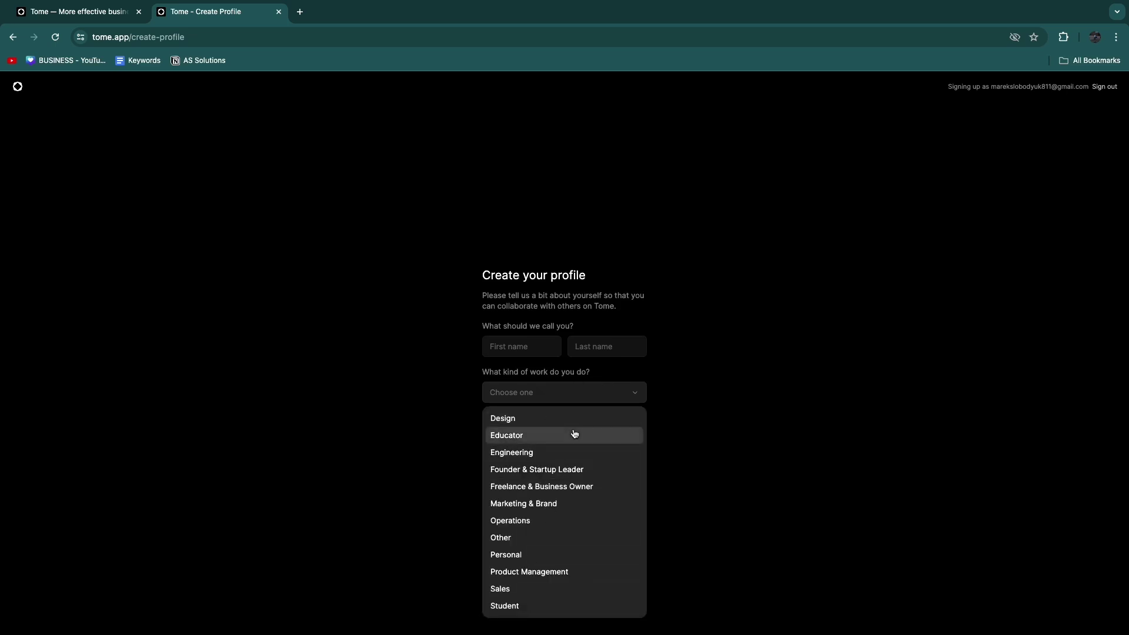
{"action": "left_click", "coordinate": [564, 469]}
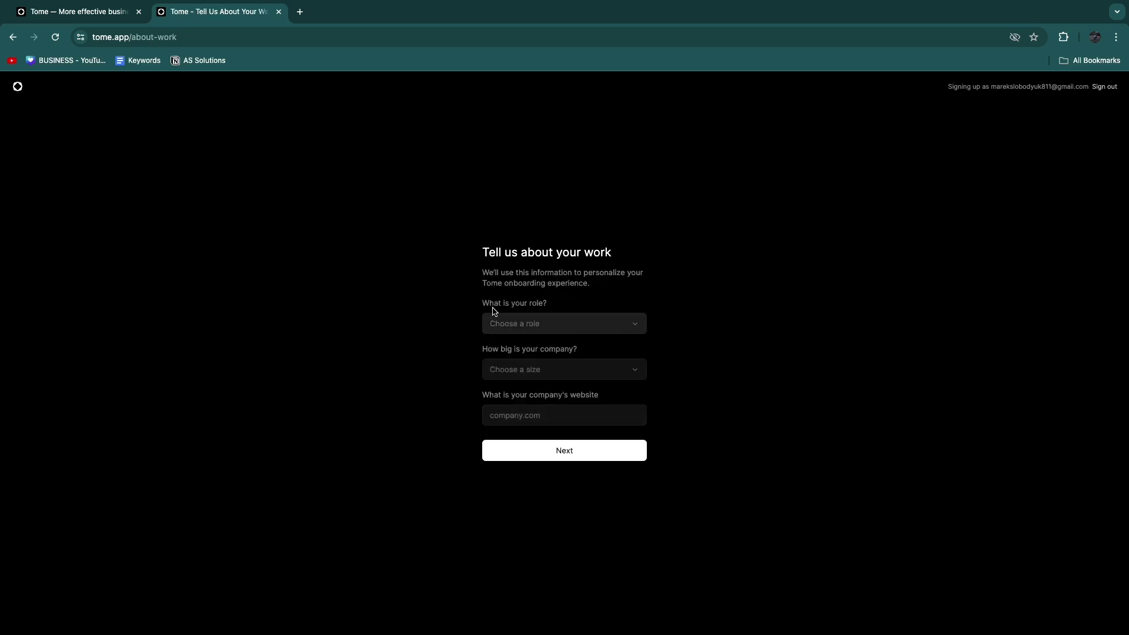
Fill in the work details with the role Team manager and company size 51-150, and submit them
{"action": "left_click", "coordinate": [551, 333]}
{"action": "left_click", "coordinate": [529, 383]}
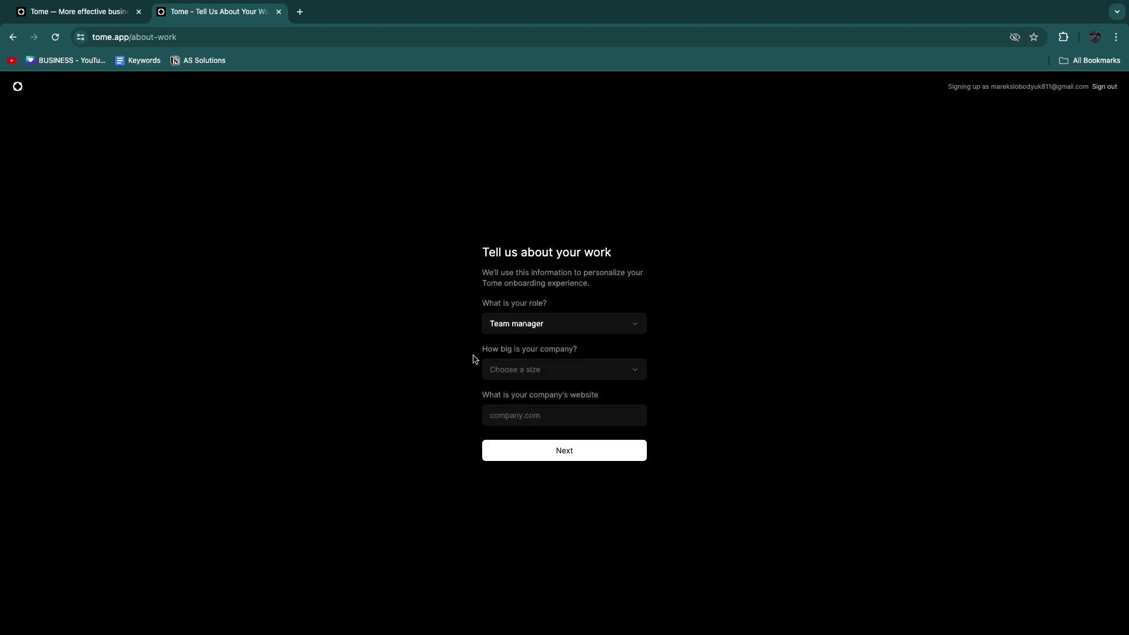
{"action": "left_click", "coordinate": [555, 369]}
{"action": "left_click", "coordinate": [535, 410]}
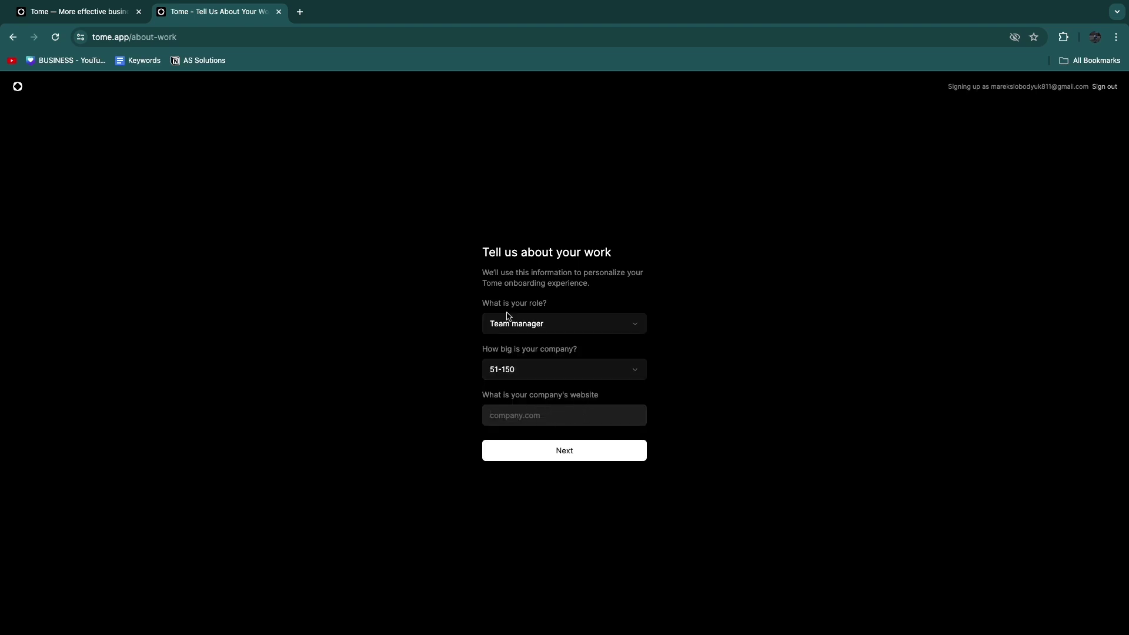
{"action": "key", "text": "Return"}
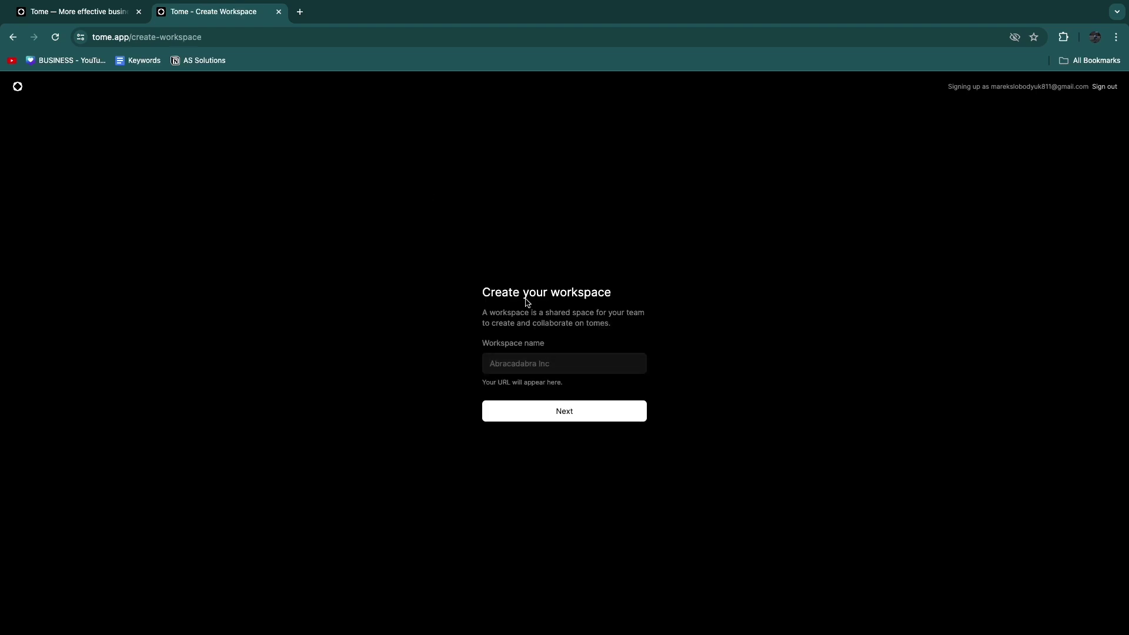
Create a workspace named howtostuff and set Creme as its default theme
{"action": "left_click", "coordinate": [508, 358]}
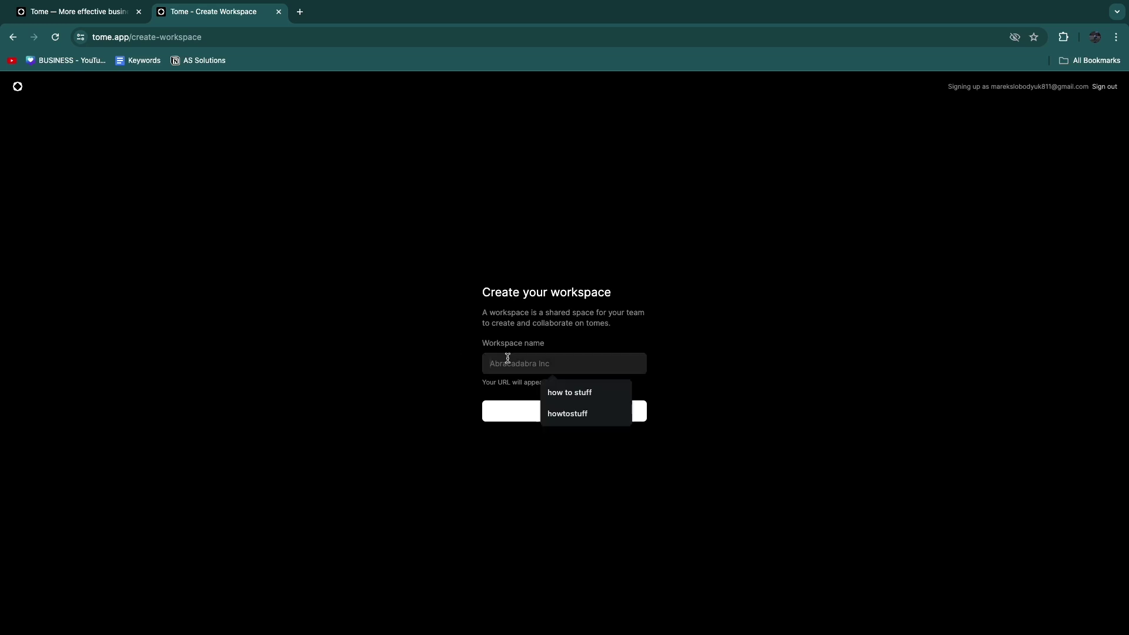
{"action": "left_click", "coordinate": [567, 413]}
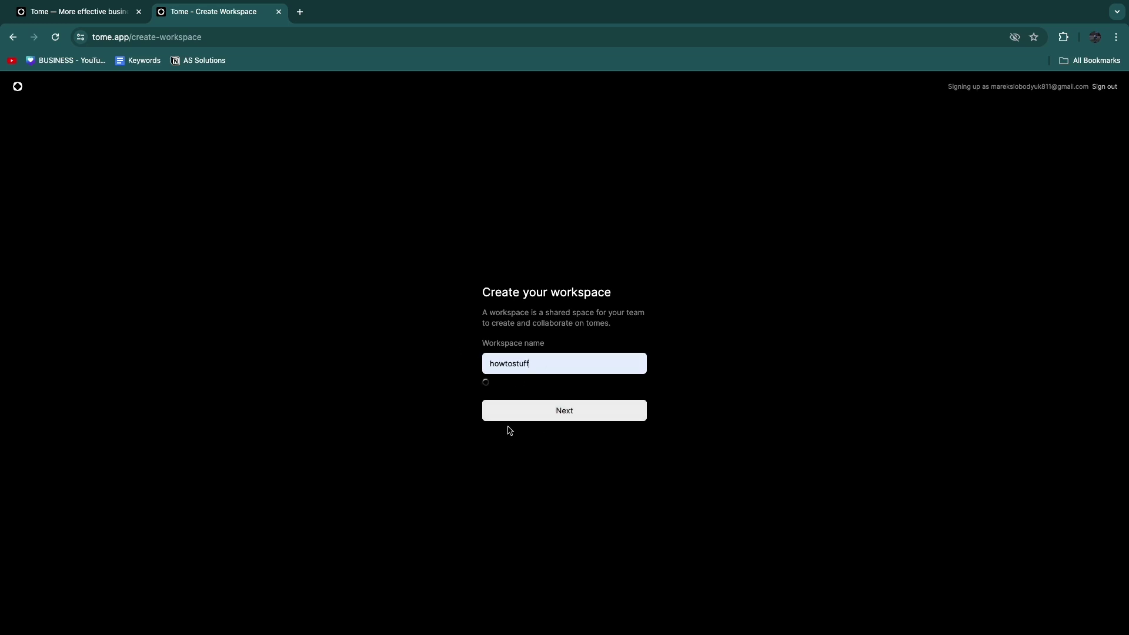
{"action": "left_click", "coordinate": [561, 418]}
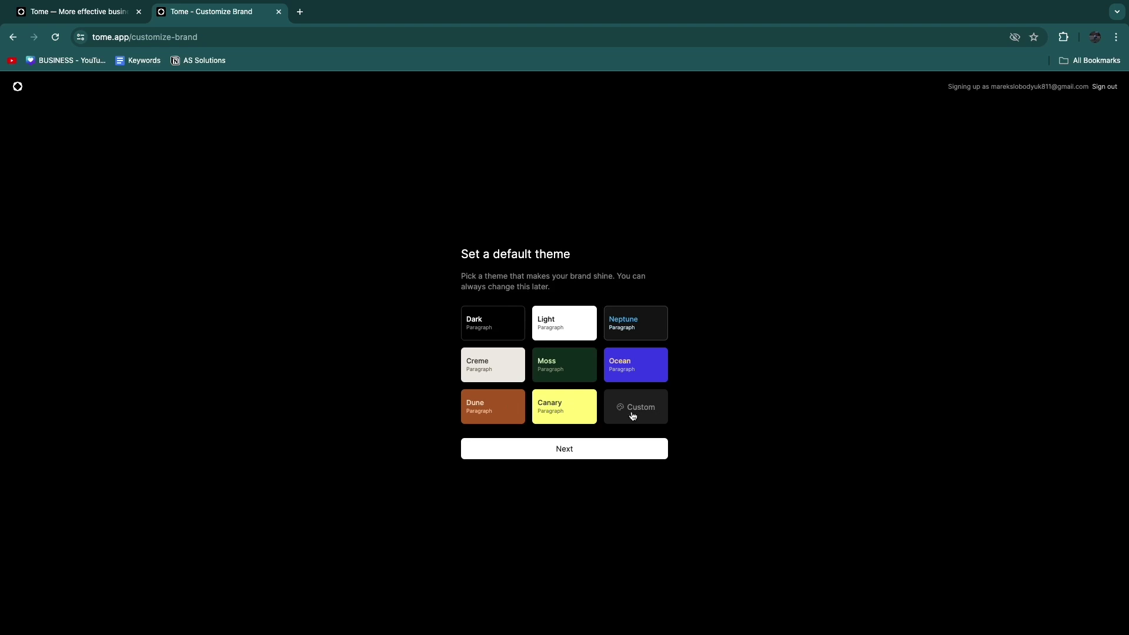
{"action": "left_click", "coordinate": [483, 365]}
{"action": "left_click", "coordinate": [558, 457]}
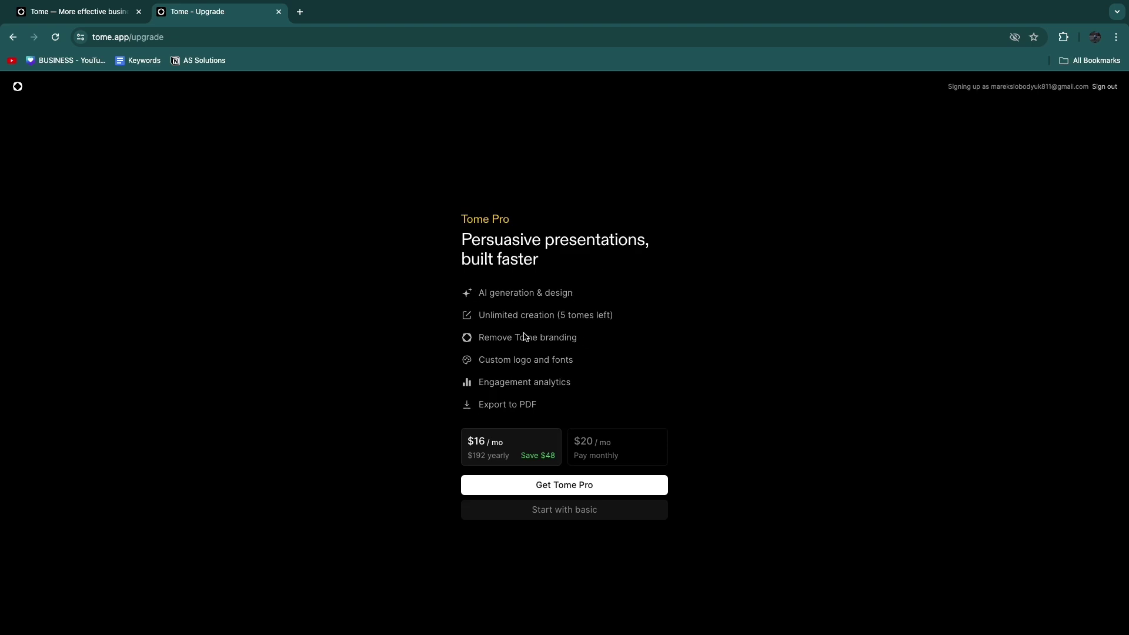
Start with the basic plan and choose Fundraising pitch as the first tome to create
{"action": "left_click", "coordinate": [573, 512]}
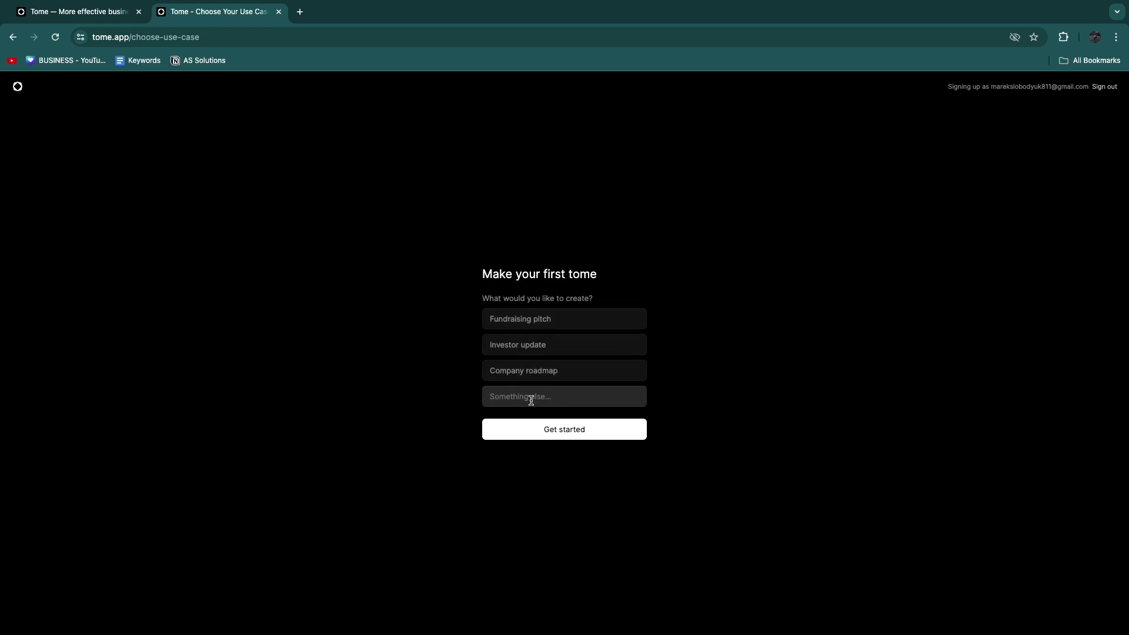
{"action": "left_click", "coordinate": [555, 324]}
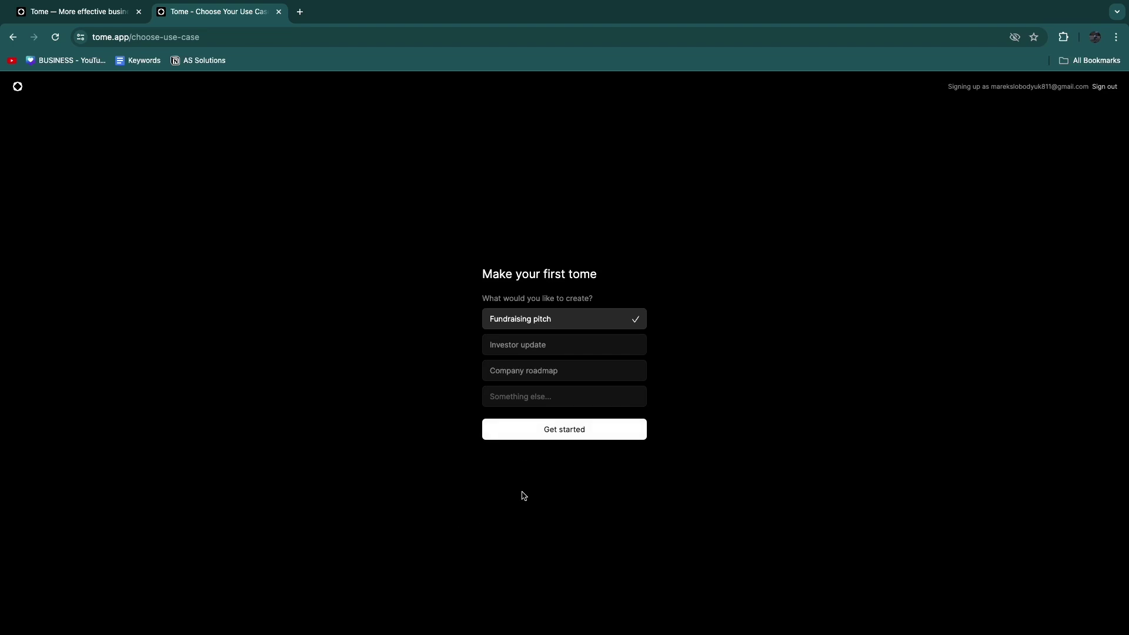
{"action": "left_click", "coordinate": [570, 440]}
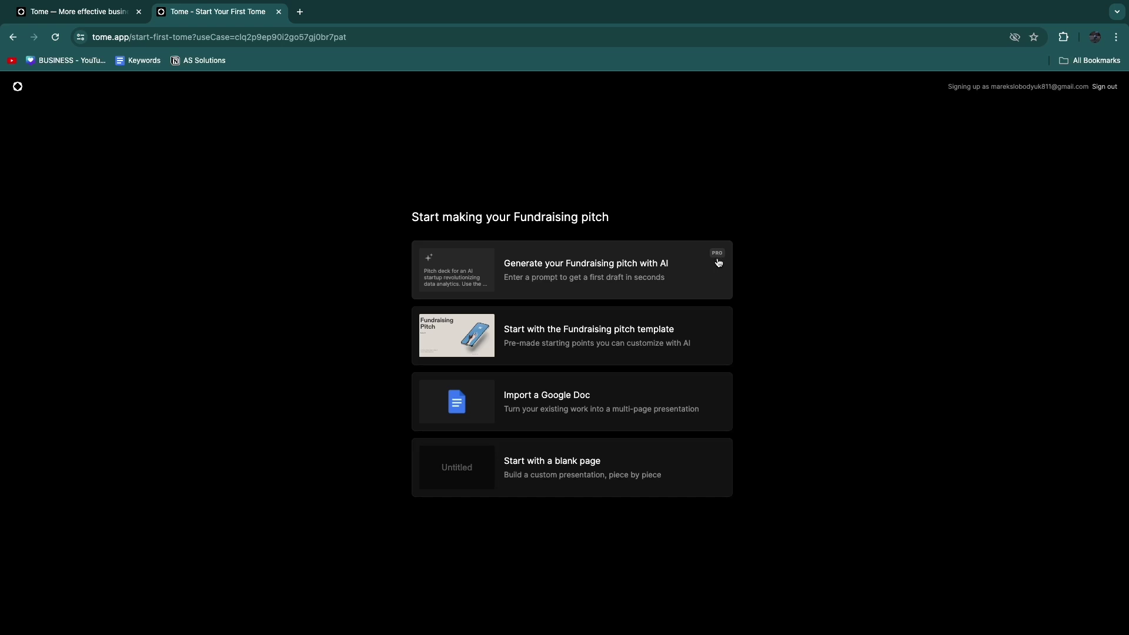
{"action": "left_click", "coordinate": [554, 261]}
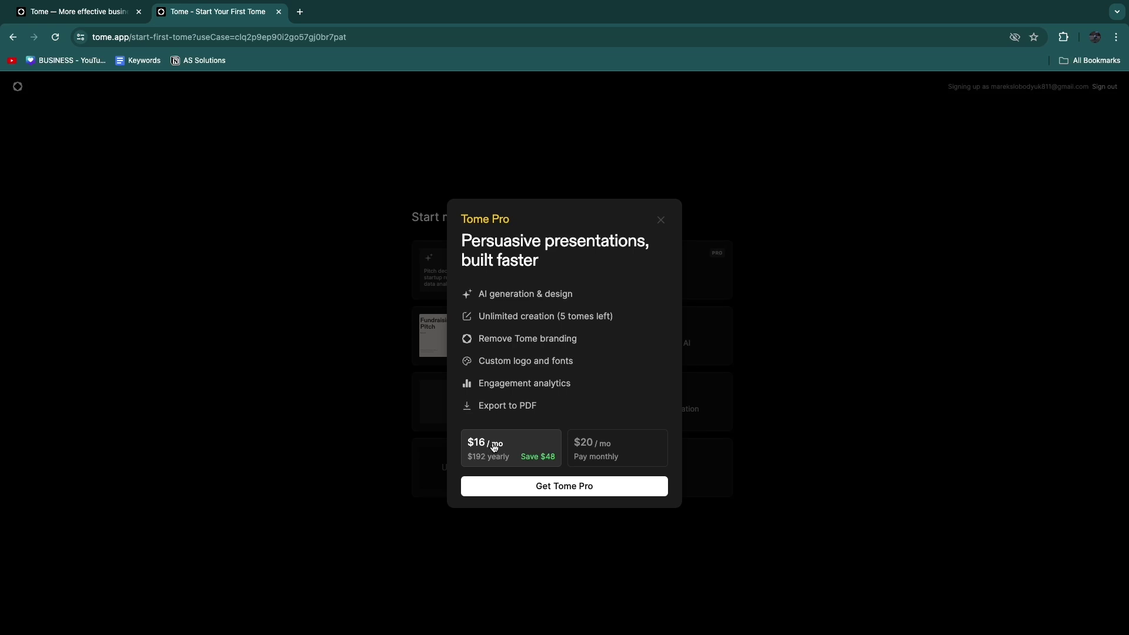
{"action": "left_click", "coordinate": [605, 452]}
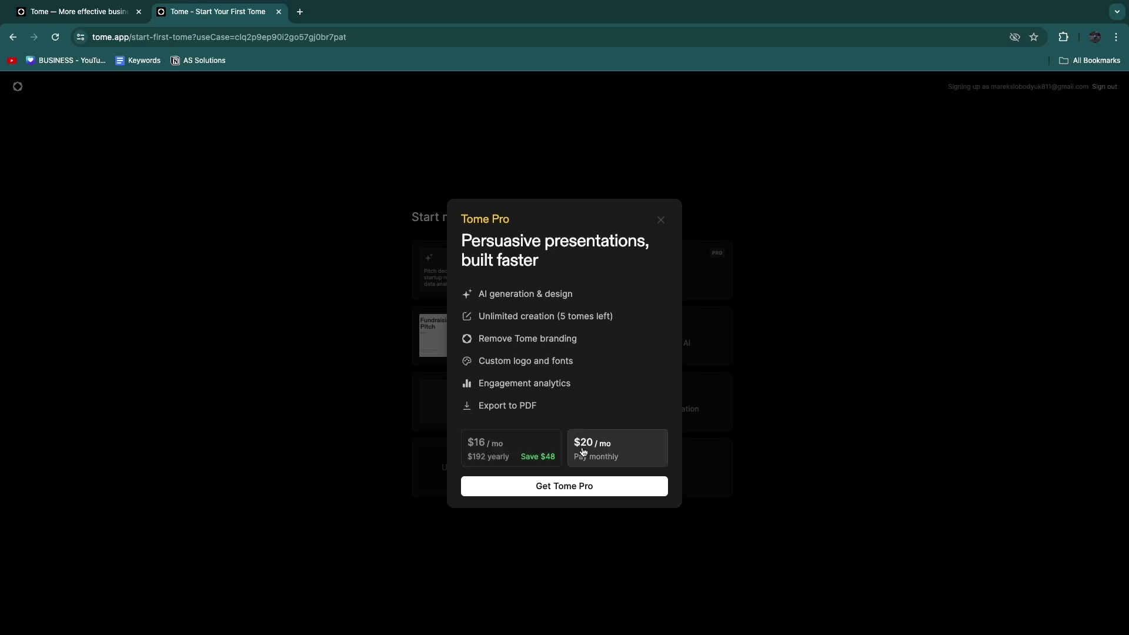
{"action": "left_click", "coordinate": [660, 220]}
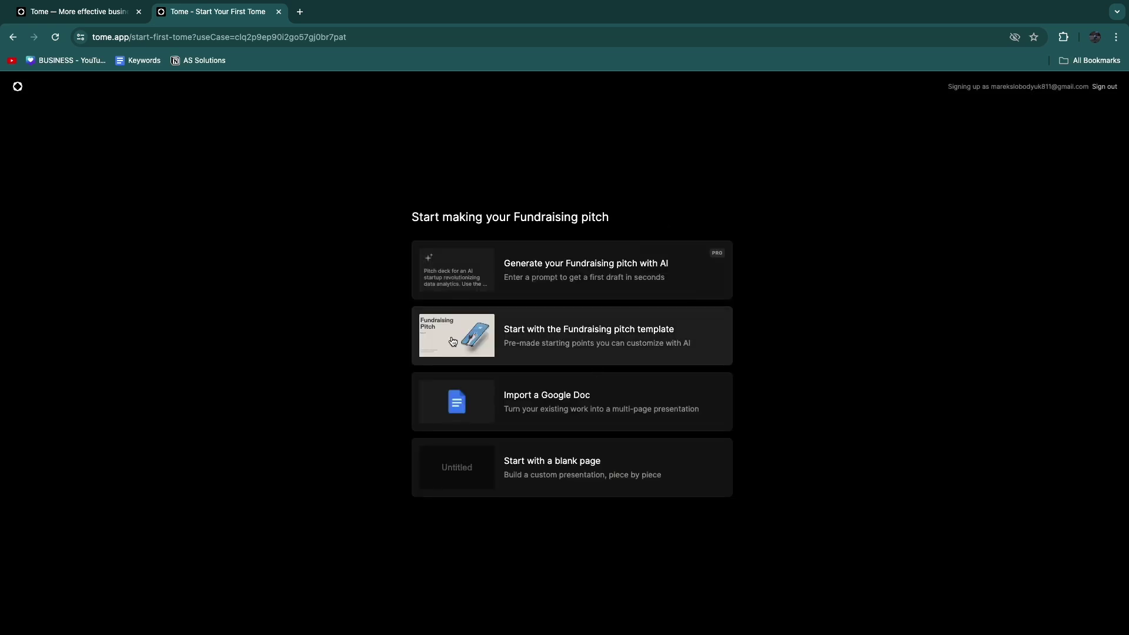
Start the tome from the Fundraising pitch template, view its closing Thank You page and return to page 1
{"action": "left_click", "coordinate": [579, 325]}
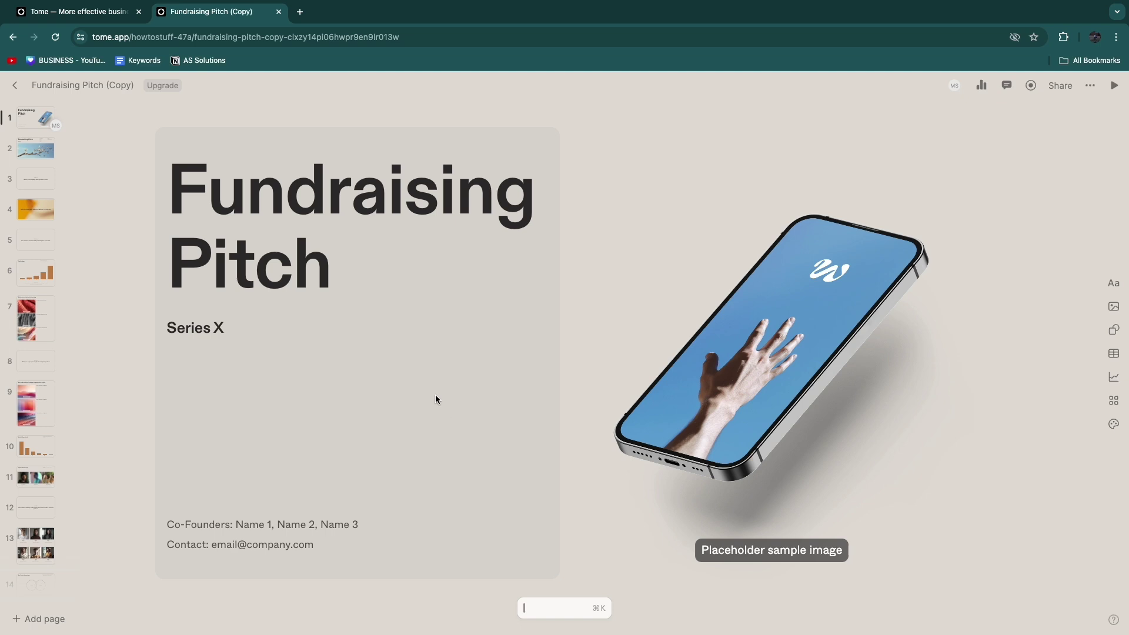
{"action": "scroll", "coordinate": [29, 328], "scroll_direction": "down", "scroll_amount": 10}
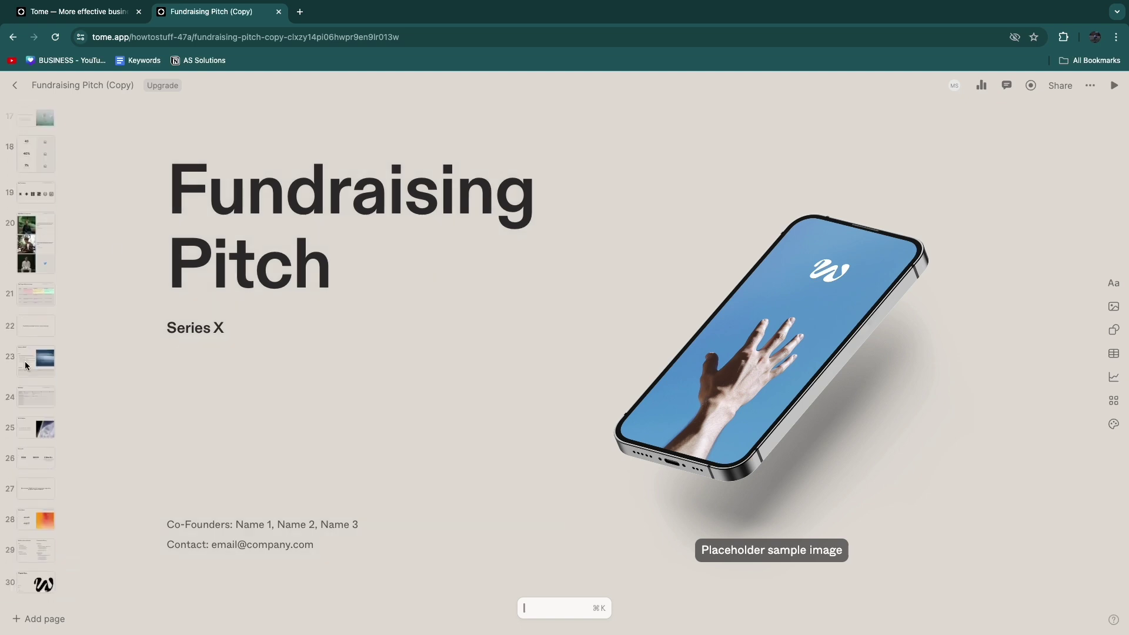
{"action": "left_click", "coordinate": [37, 588]}
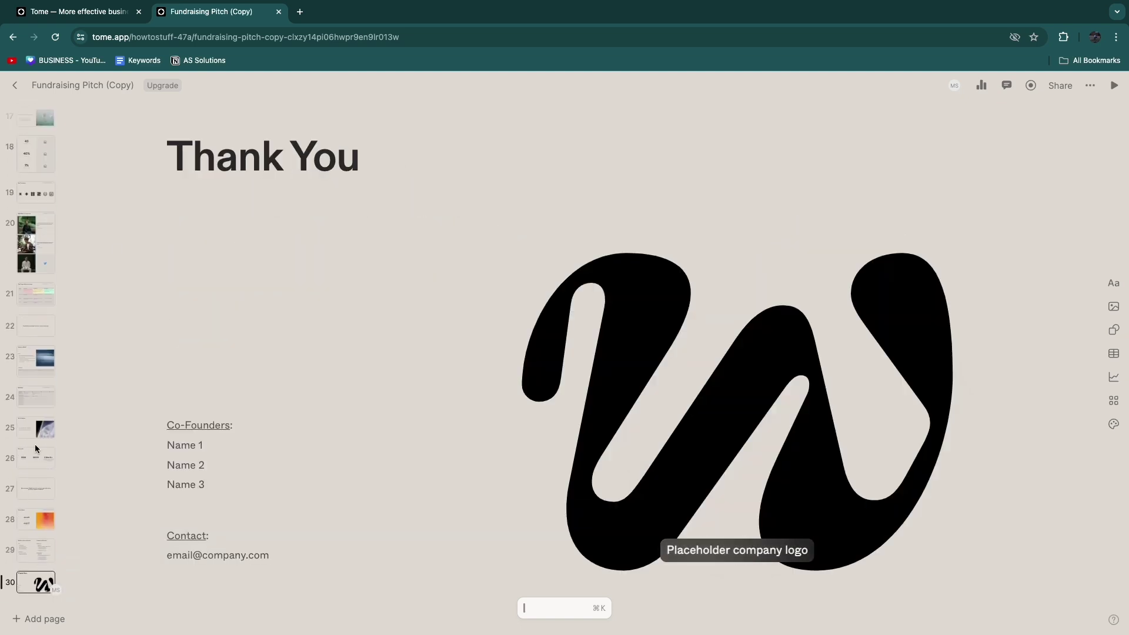
{"action": "scroll", "coordinate": [34, 444], "scroll_direction": "up", "scroll_amount": 10}
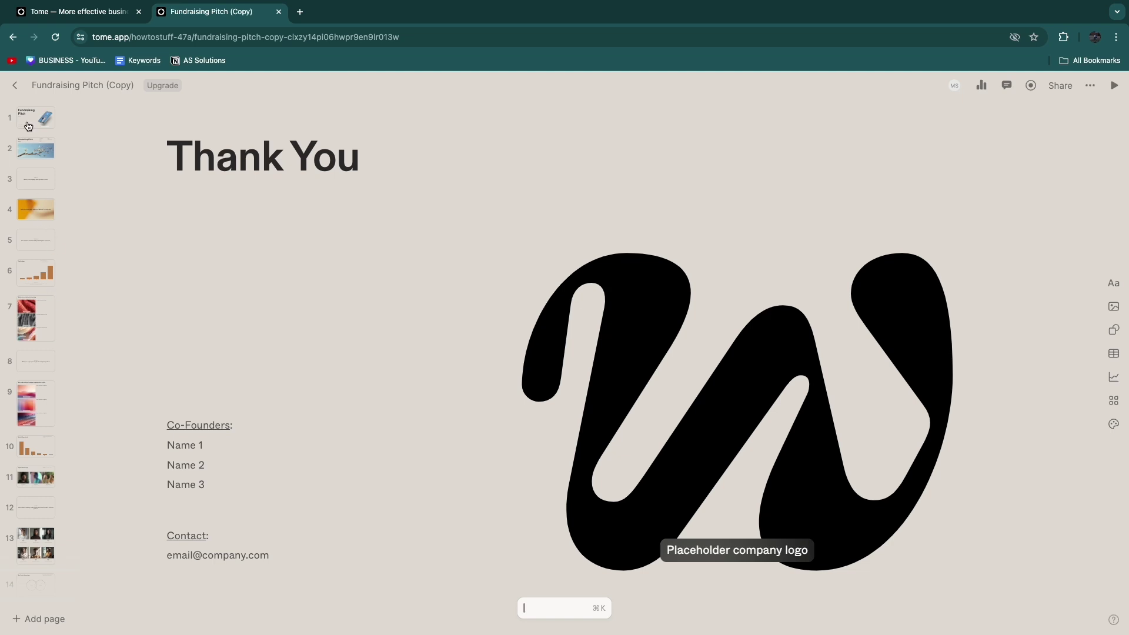
{"action": "left_click", "coordinate": [27, 123]}
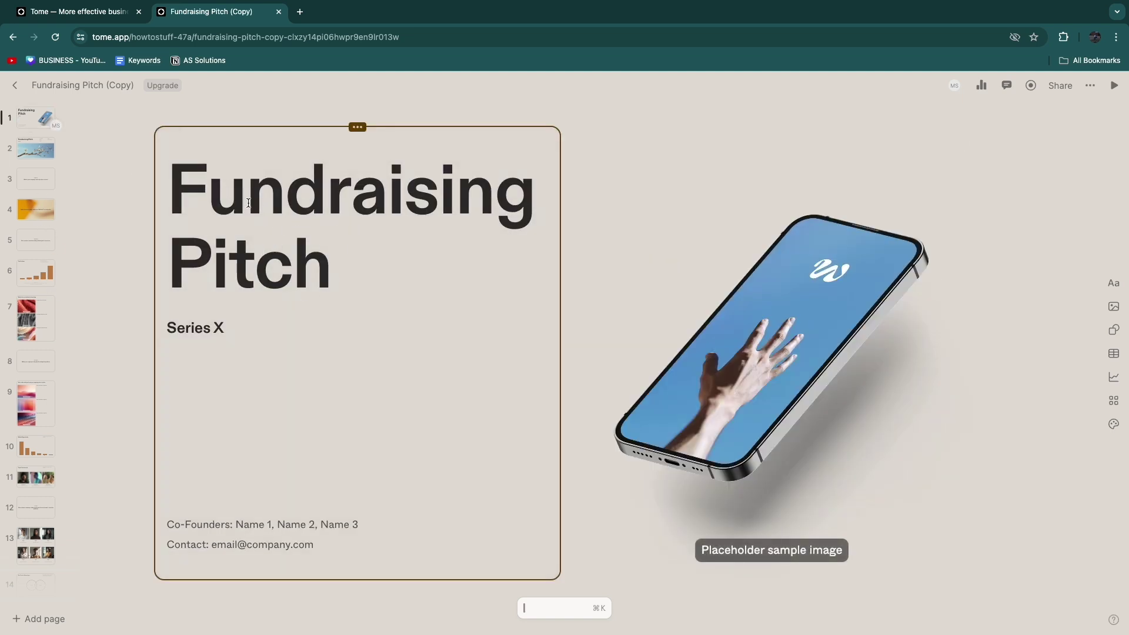
{"action": "left_click_drag", "start_coordinate": [327, 194], "coordinate": [183, 336]}
{"action": "left_click", "coordinate": [234, 371]}
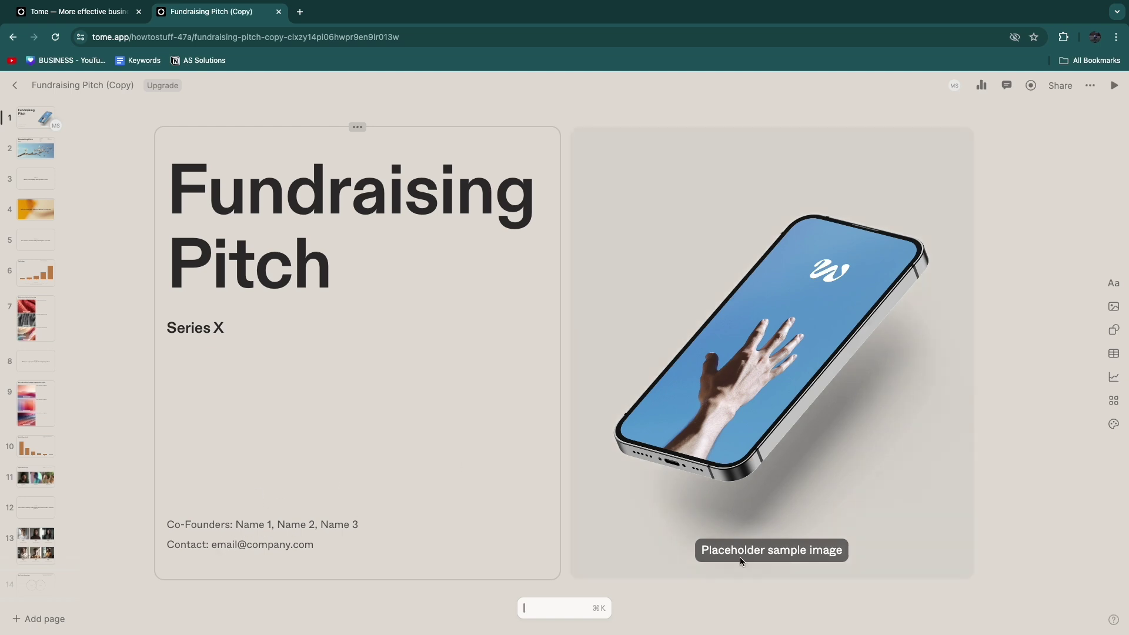
Upload the AutoDS coupon code image from the Downloads folder to page 1
{"action": "left_click", "coordinate": [796, 411]}
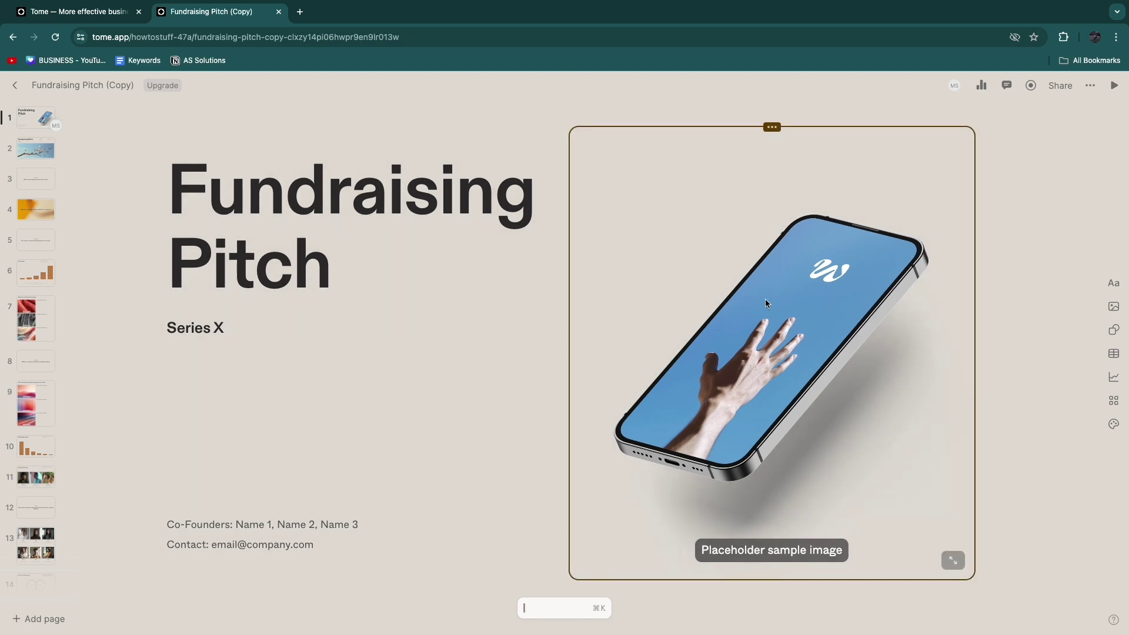
{"action": "left_click", "coordinate": [1113, 310]}
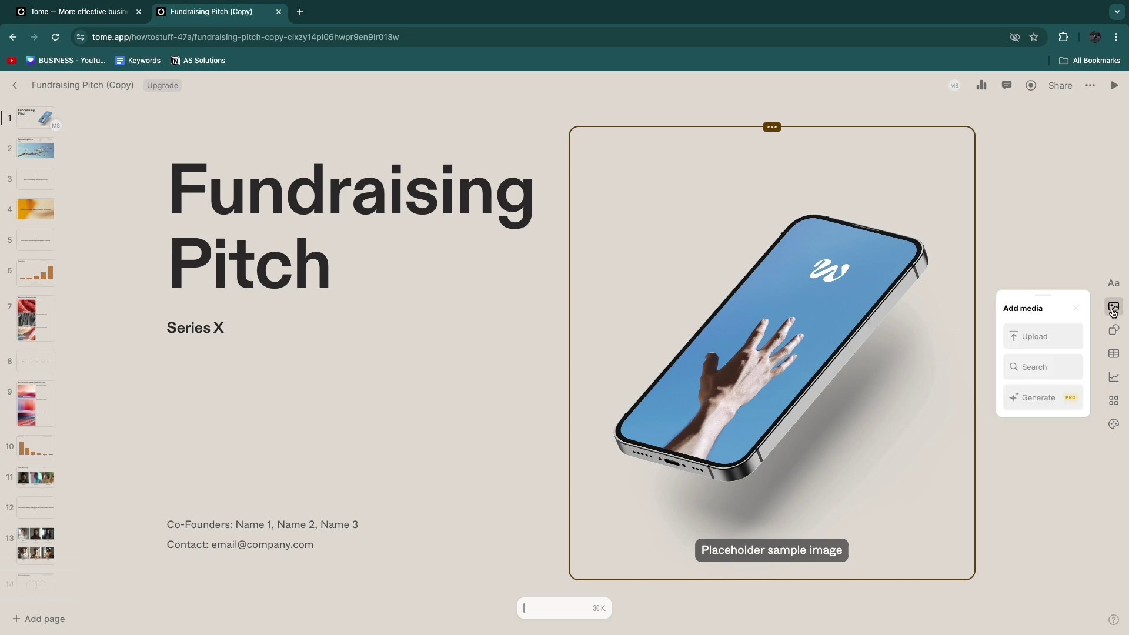
{"action": "left_click", "coordinate": [1037, 335]}
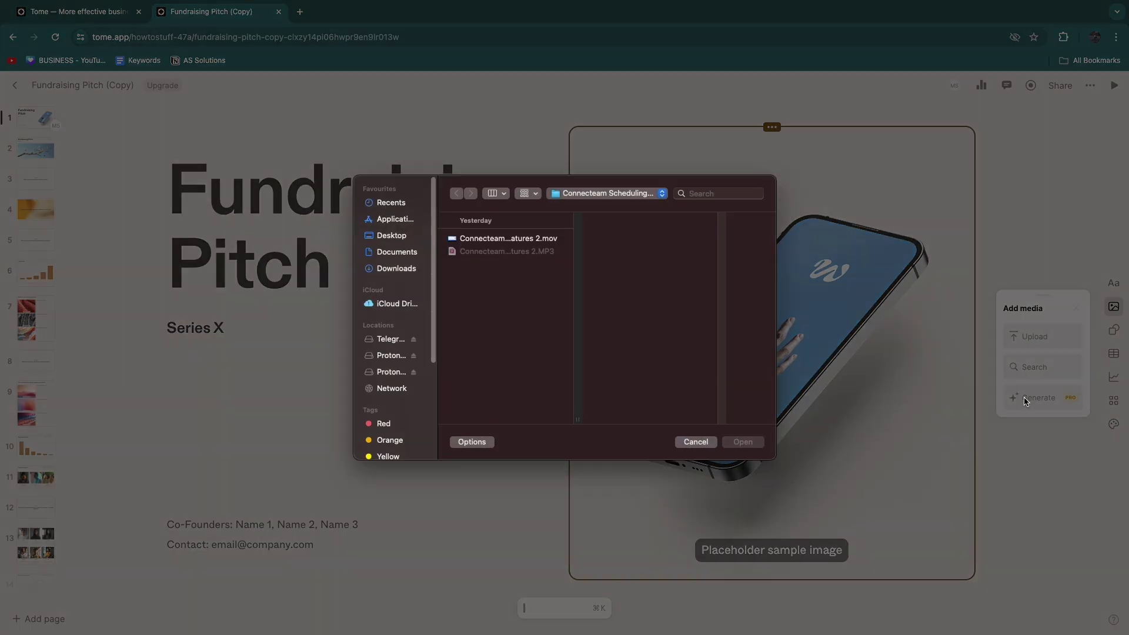
{"action": "left_click", "coordinate": [396, 268]}
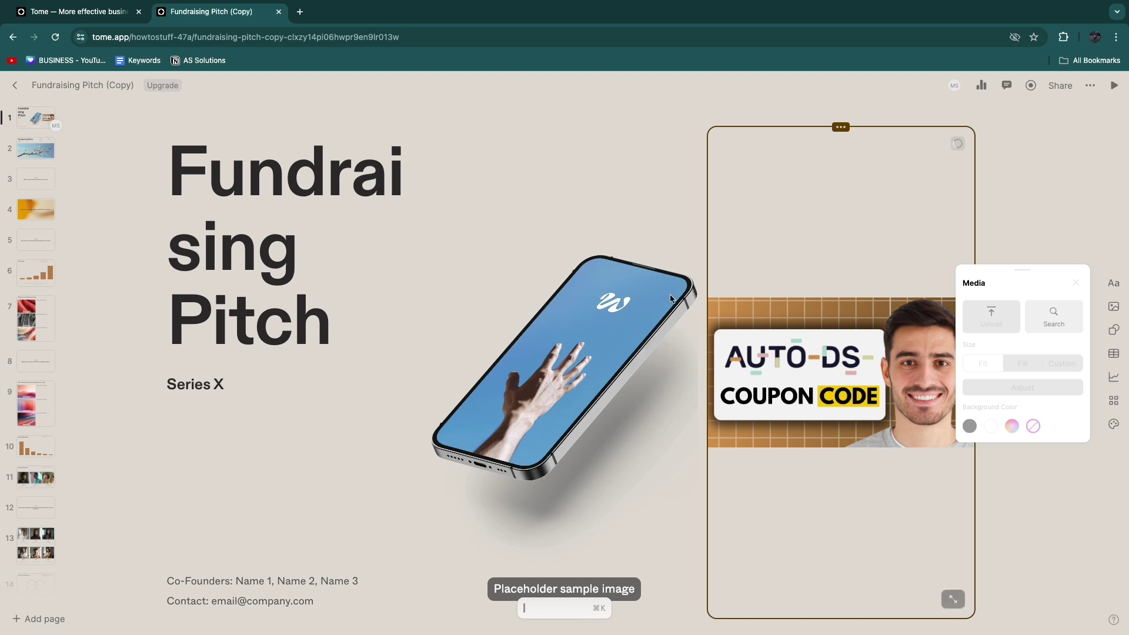
Delete the placeholder phone image tile from page 1
{"action": "left_click", "coordinate": [587, 339]}
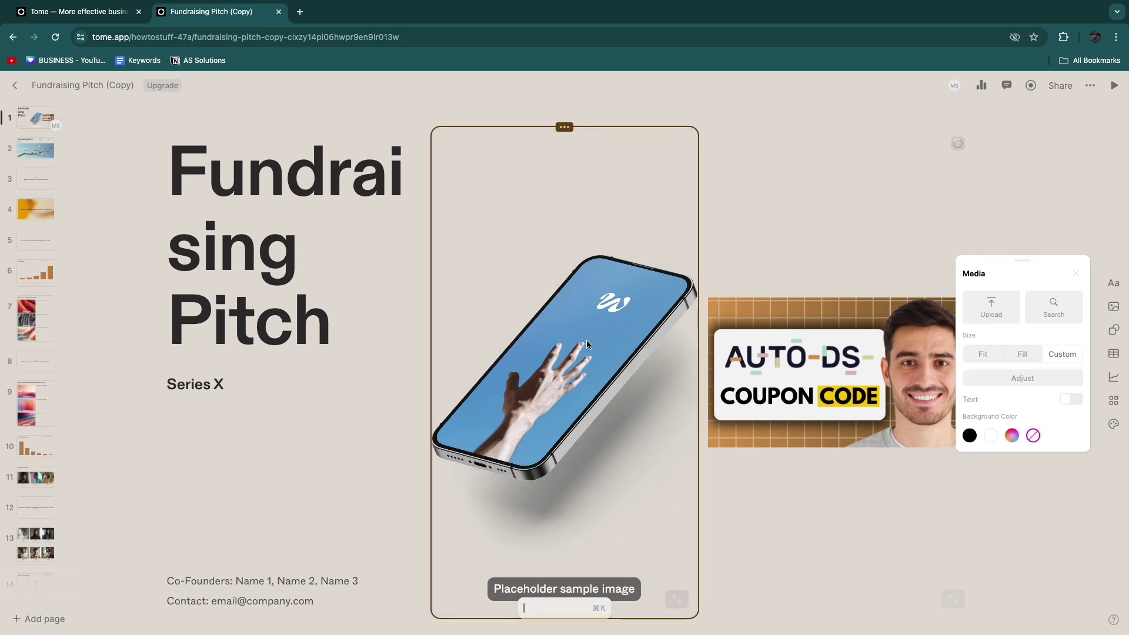
{"action": "left_click", "coordinate": [568, 129]}
{"action": "left_click", "coordinate": [661, 457]}
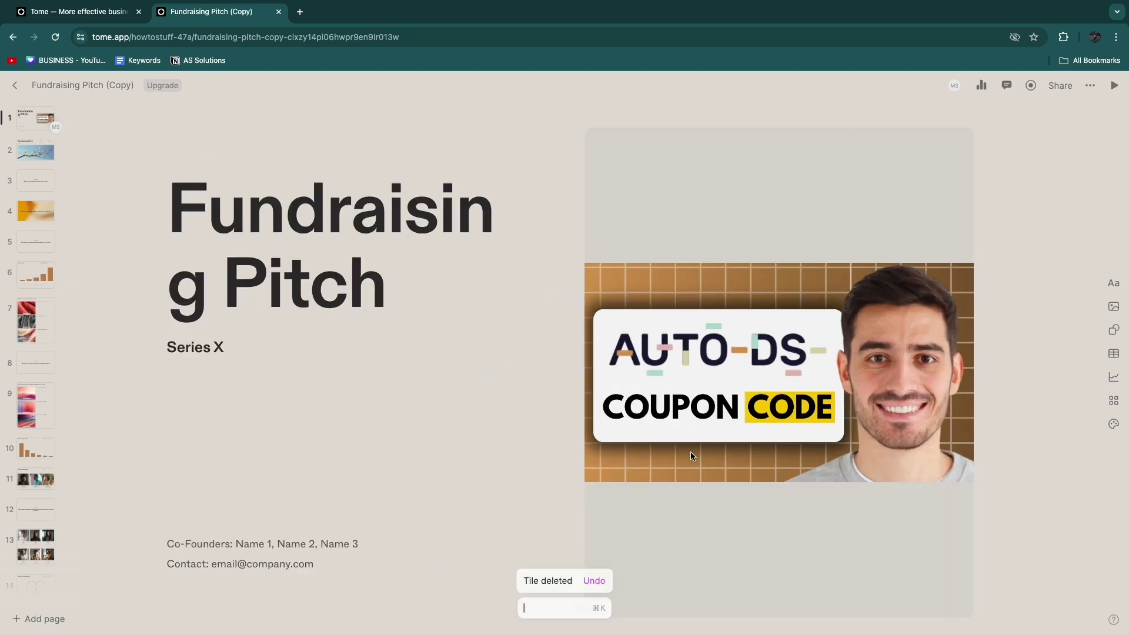
Try moving the coupon code image tile below the title text, and move it back beside the text
{"action": "left_click_drag", "start_coordinate": [735, 405], "coordinate": [484, 429]}
{"action": "scroll", "coordinate": [446, 447], "scroll_direction": "down", "scroll_amount": 4}
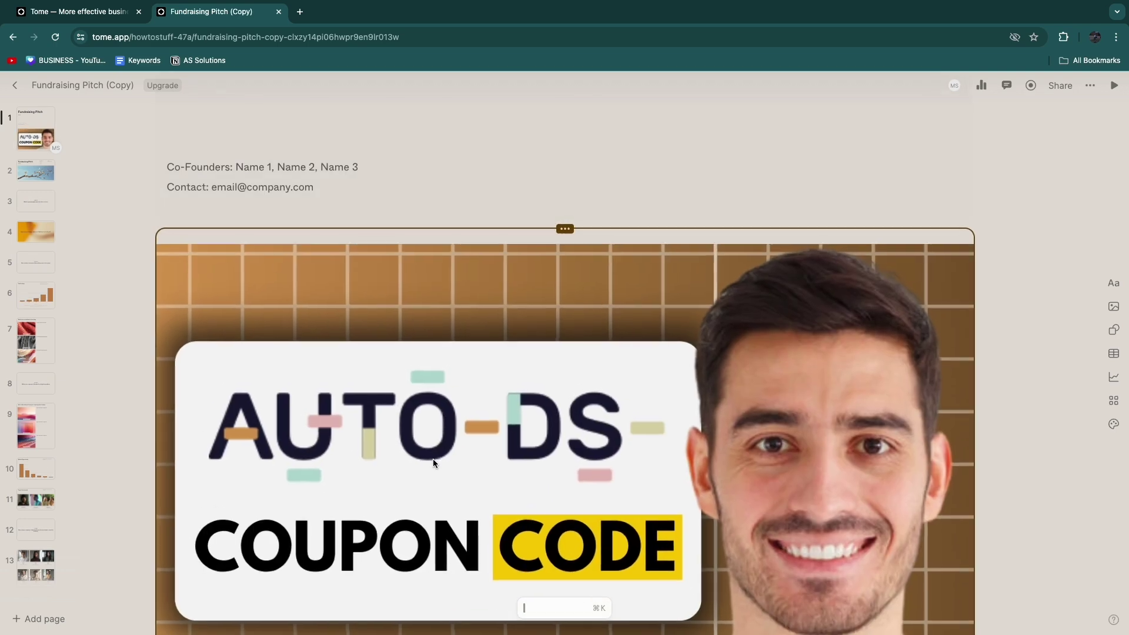
{"action": "left_click_drag", "start_coordinate": [433, 462], "coordinate": [531, 267]}
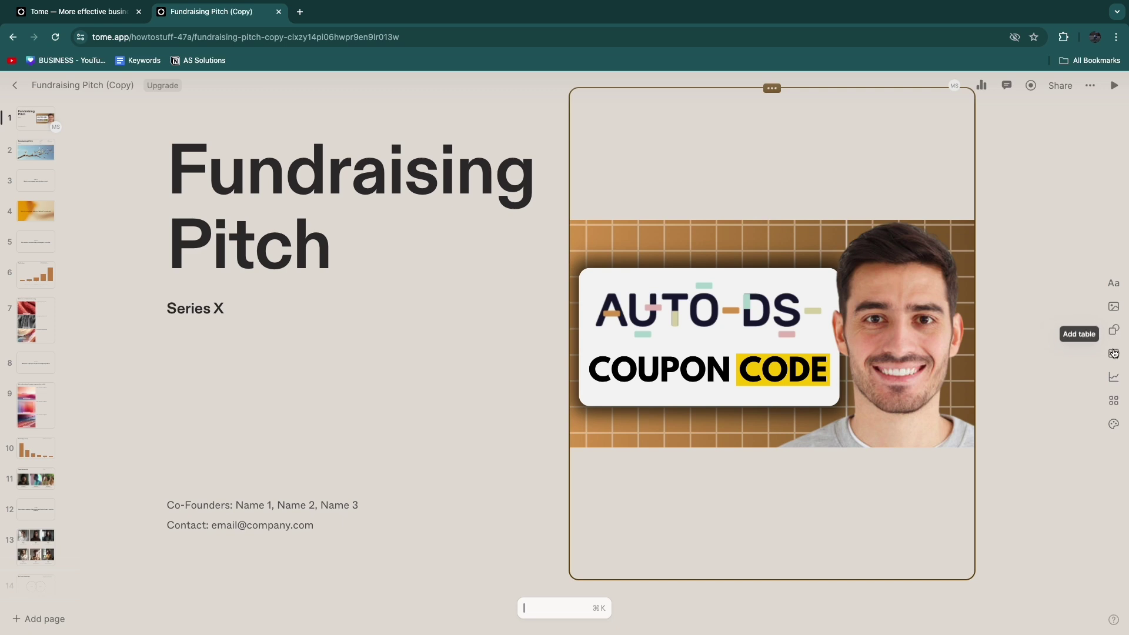
Try the Ocean theme on the whole tome, and switch the tome theme to Creme
{"action": "left_click", "coordinate": [1113, 424]}
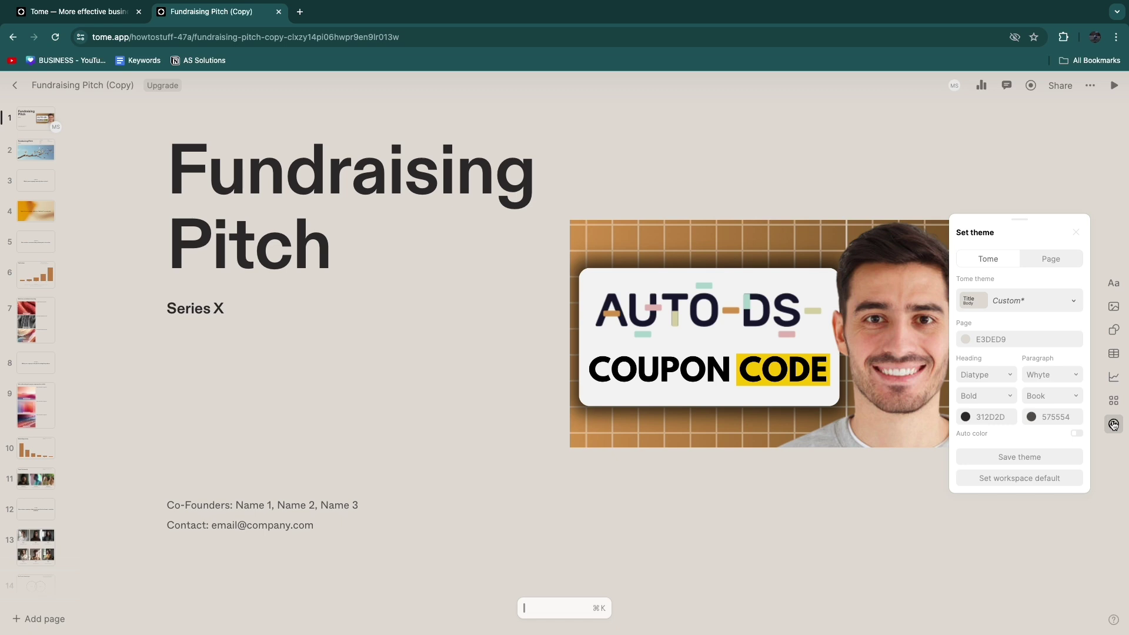
{"action": "left_click", "coordinate": [994, 309]}
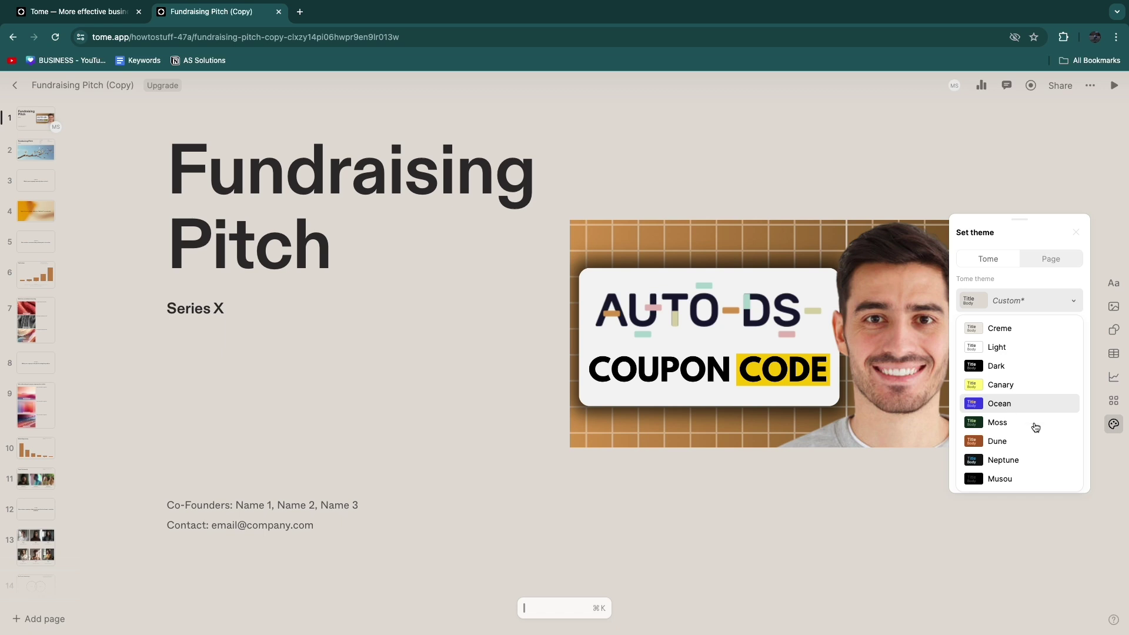
{"action": "left_click", "coordinate": [1038, 402]}
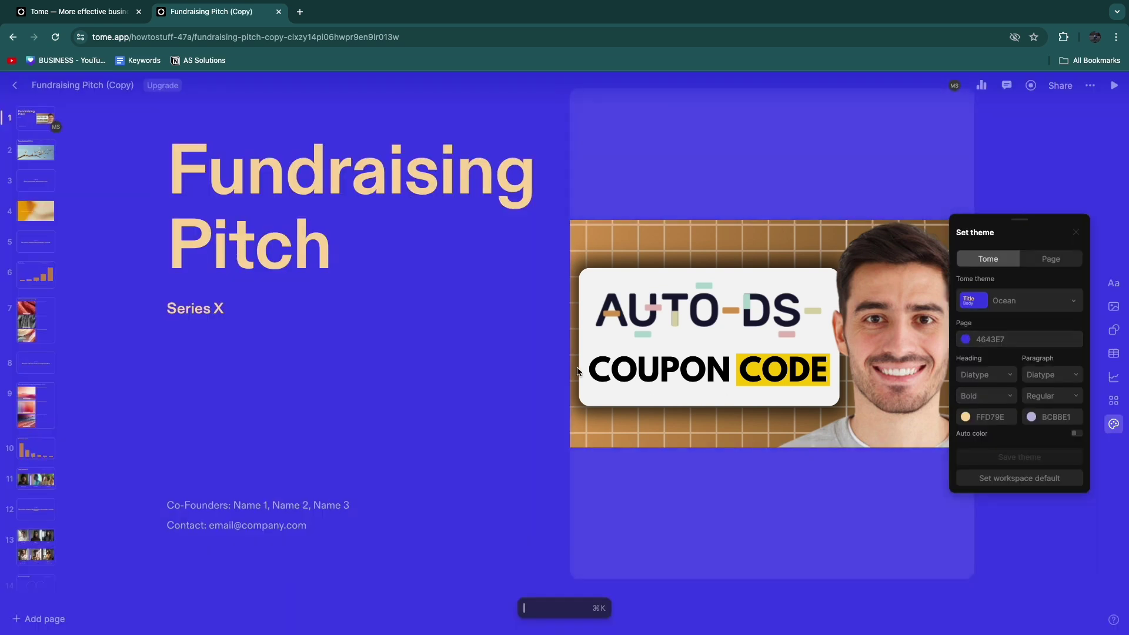
{"action": "left_click", "coordinate": [1023, 300]}
{"action": "left_click", "coordinate": [994, 326]}
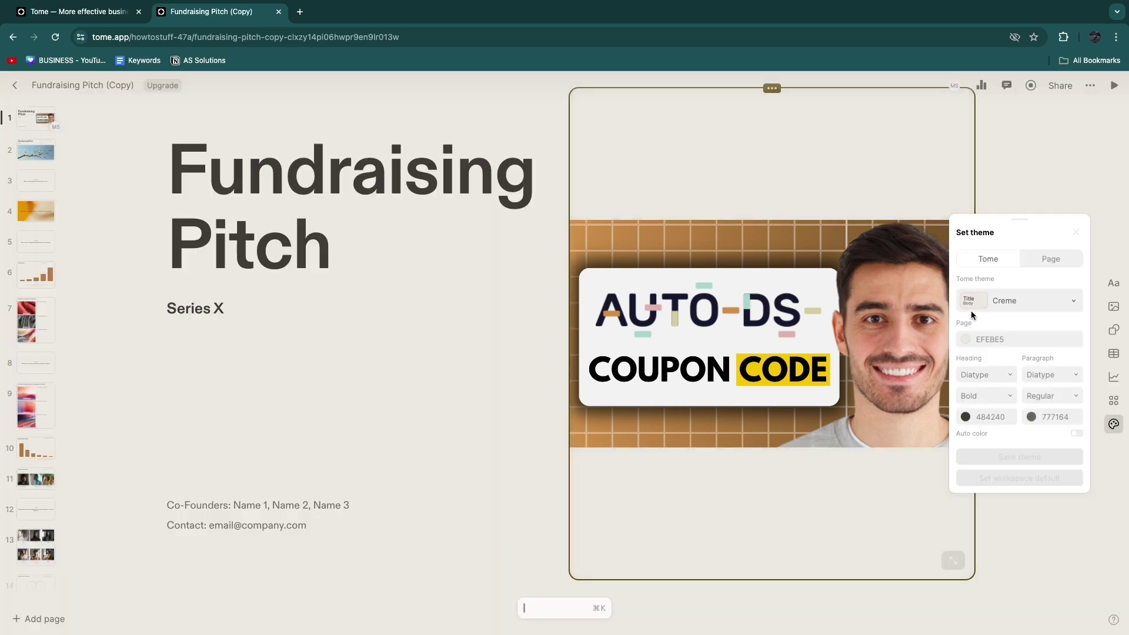
Close the theme settings and look through the pages from The Mission to The Solution
{"action": "left_click", "coordinate": [1107, 269]}
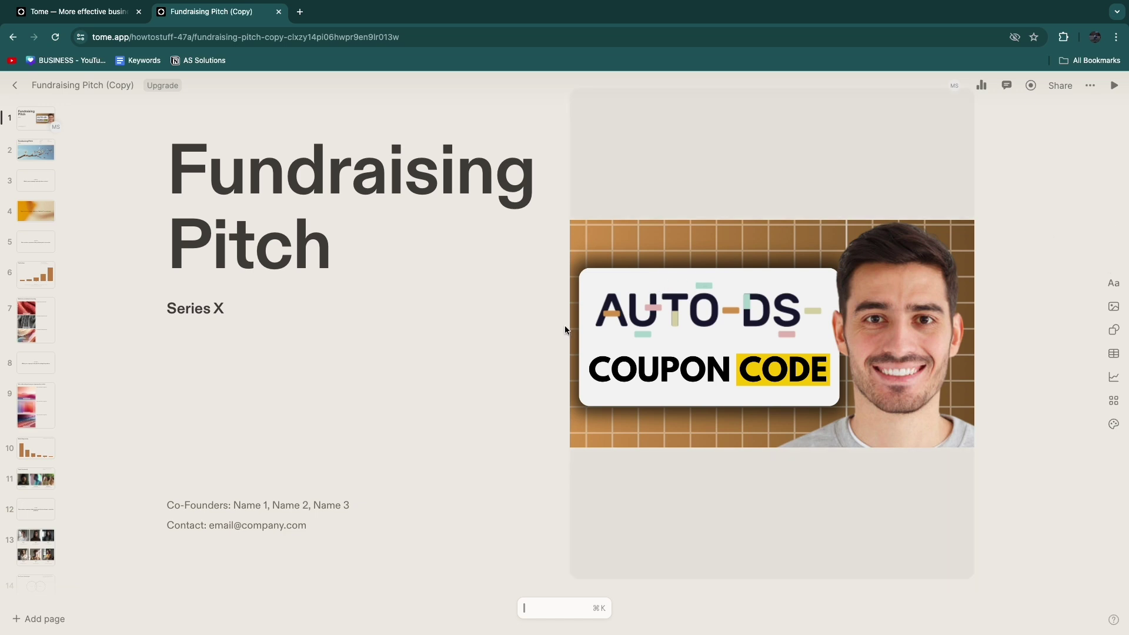
{"action": "left_click", "coordinate": [35, 181]}
{"action": "left_click", "coordinate": [27, 222]}
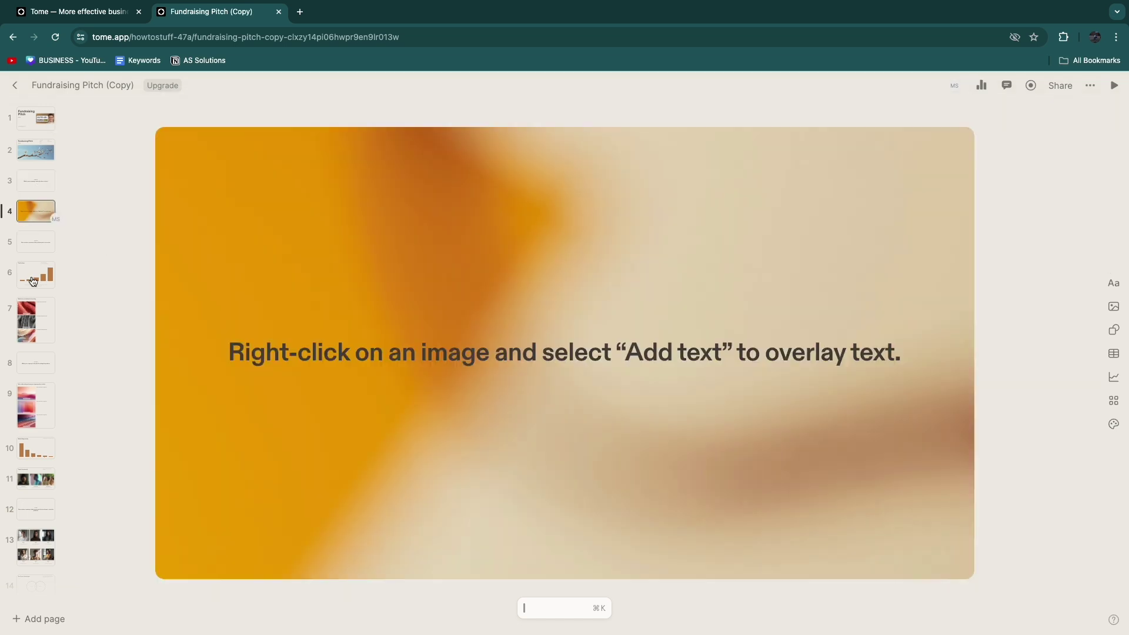
{"action": "left_click", "coordinate": [33, 281]}
{"action": "left_click", "coordinate": [26, 321]}
{"action": "left_click", "coordinate": [35, 362]}
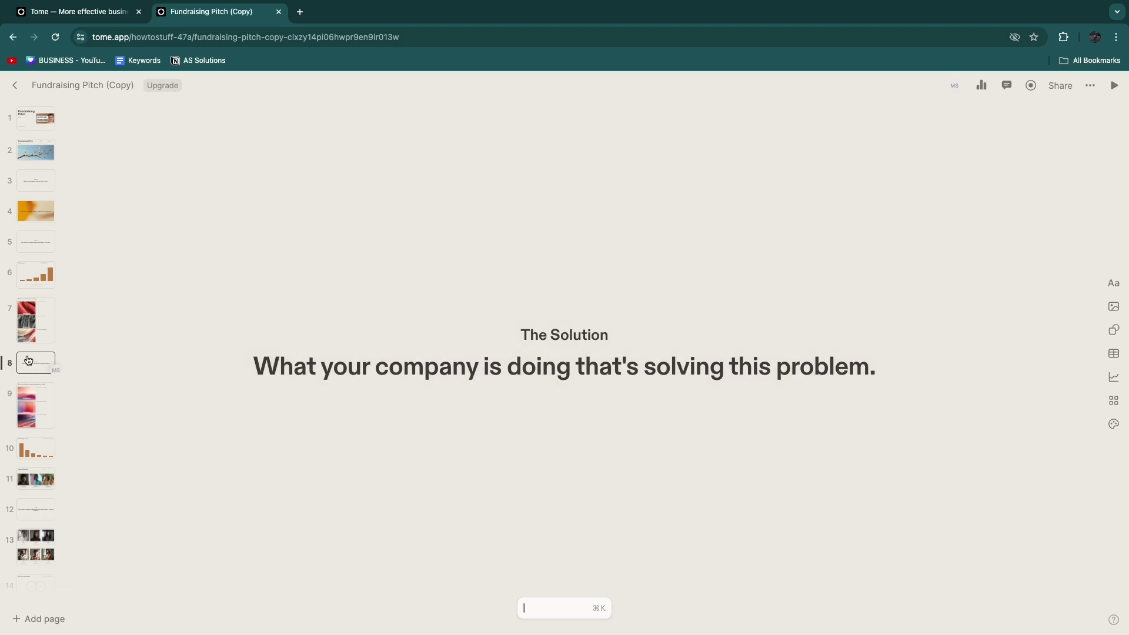
Delete page 7, which holds the three approaches that don't work and their placeholder images
{"action": "right_click", "coordinate": [18, 321]}
{"action": "left_click", "coordinate": [106, 241]}
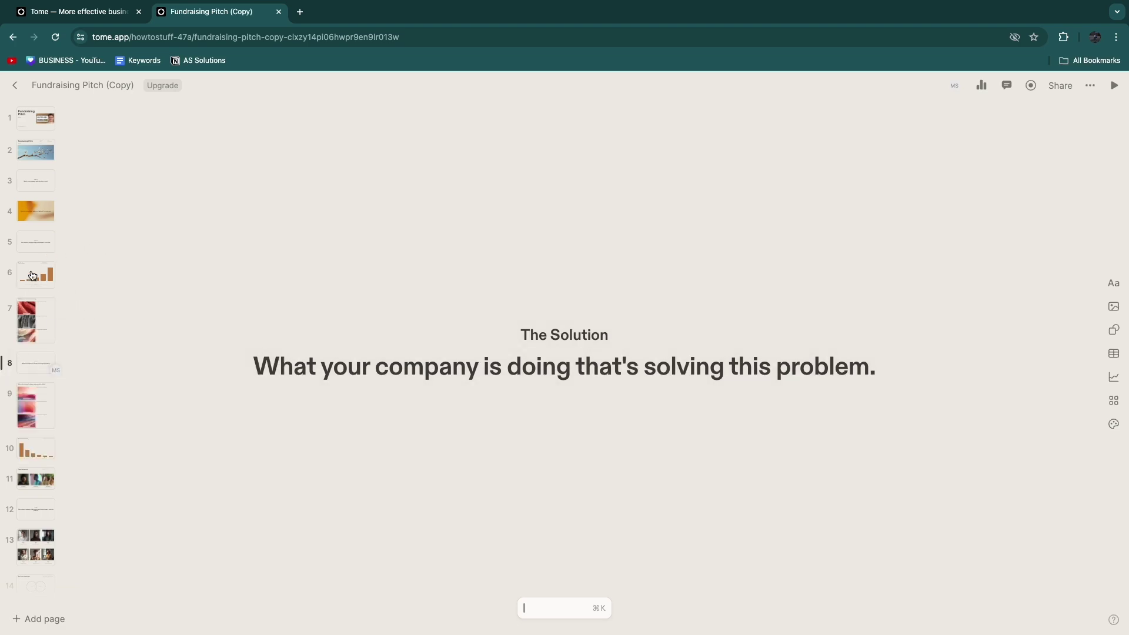
{"action": "left_click", "coordinate": [36, 327]}
{"action": "scroll", "coordinate": [736, 235], "scroll_direction": "down", "scroll_amount": 6}
{"action": "scroll", "coordinate": [737, 235], "scroll_direction": "down", "scroll_amount": 3}
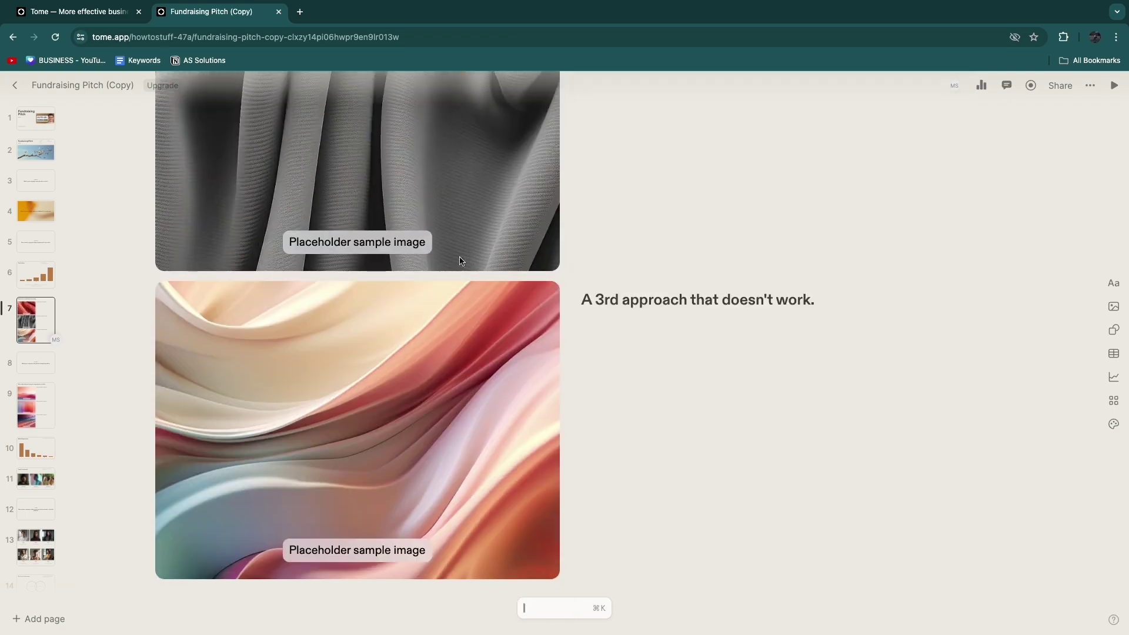
{"action": "left_click", "coordinate": [23, 326]}
{"action": "right_click", "coordinate": [37, 324]}
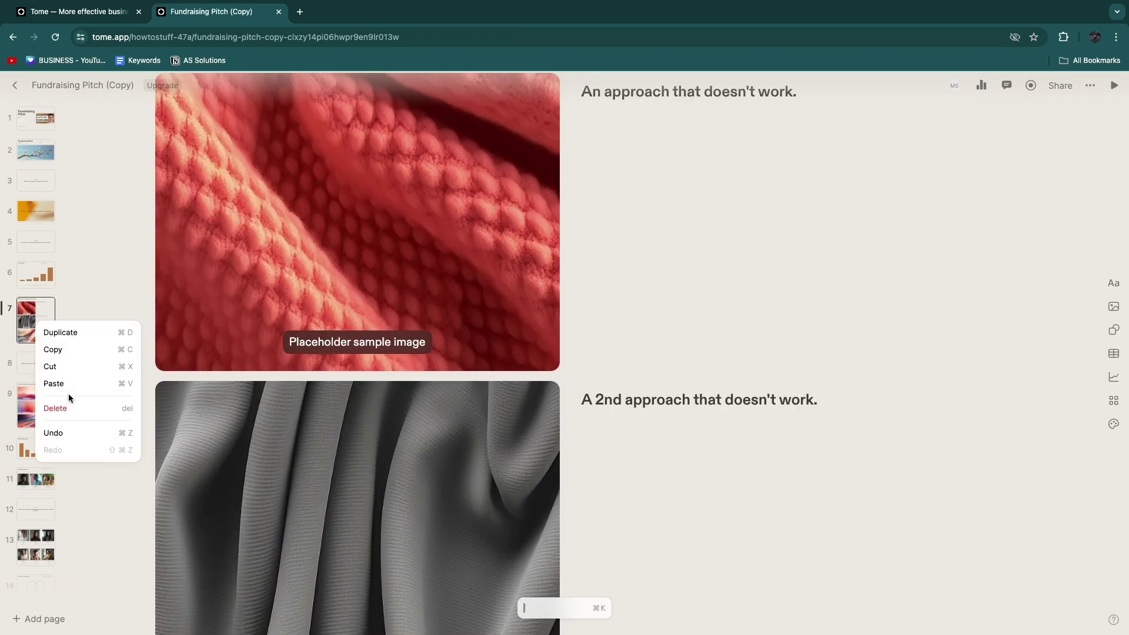
{"action": "key", "text": "Delete"}
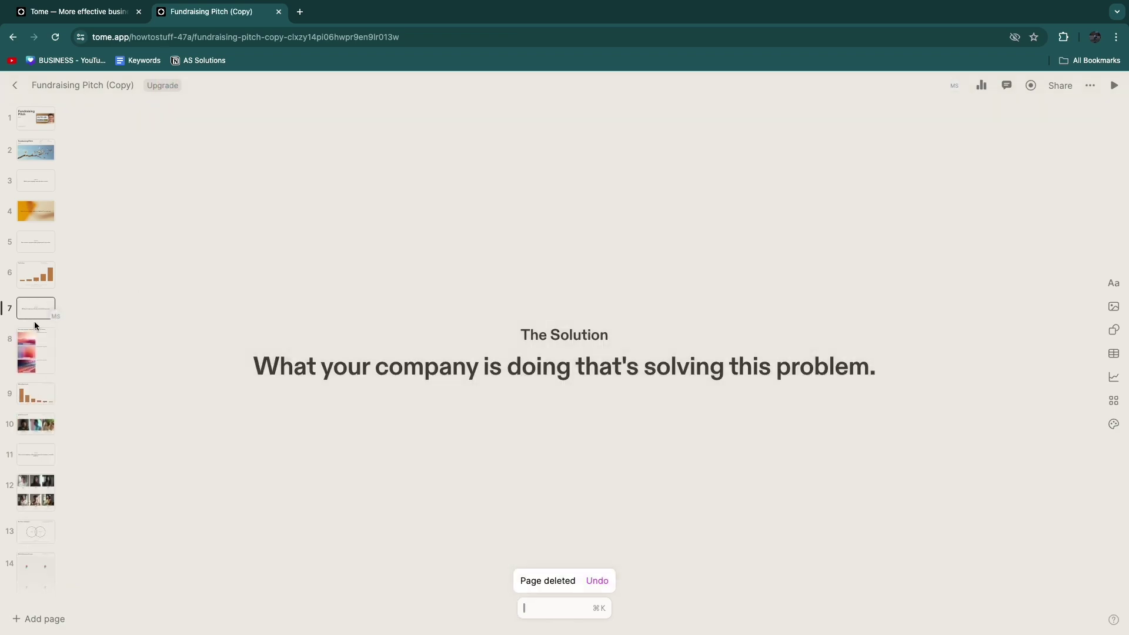
Add a page with the heading and table layout after The Solution page, and reduce its table to three columns
{"action": "scroll", "coordinate": [34, 352], "scroll_direction": "down", "scroll_amount": 5}
{"action": "left_click", "coordinate": [24, 619]}
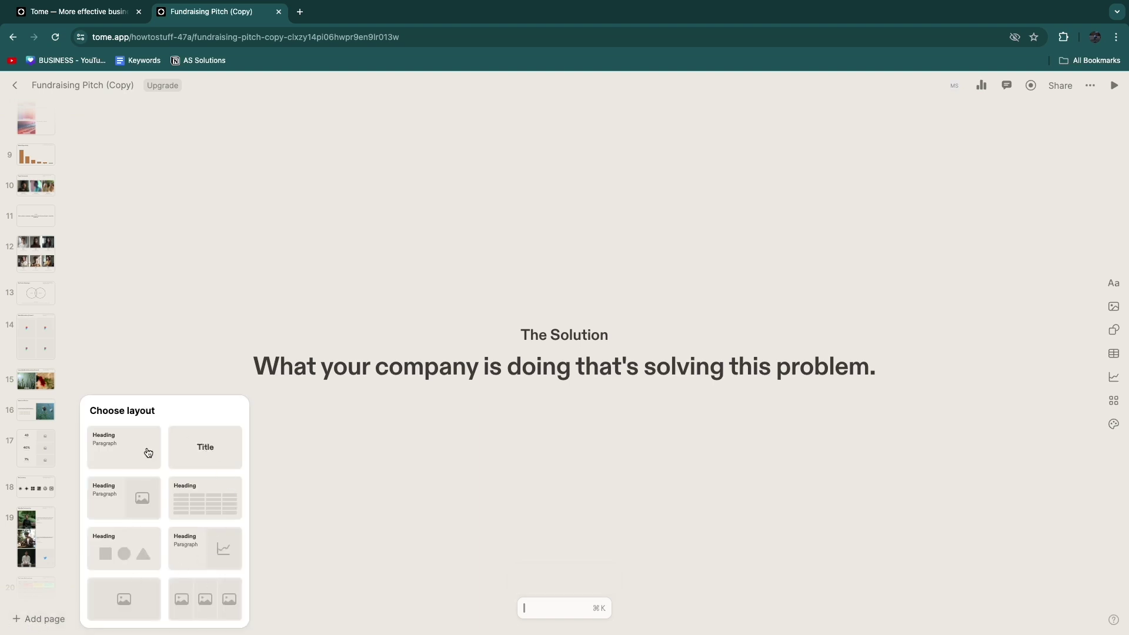
{"action": "left_click", "coordinate": [184, 489]}
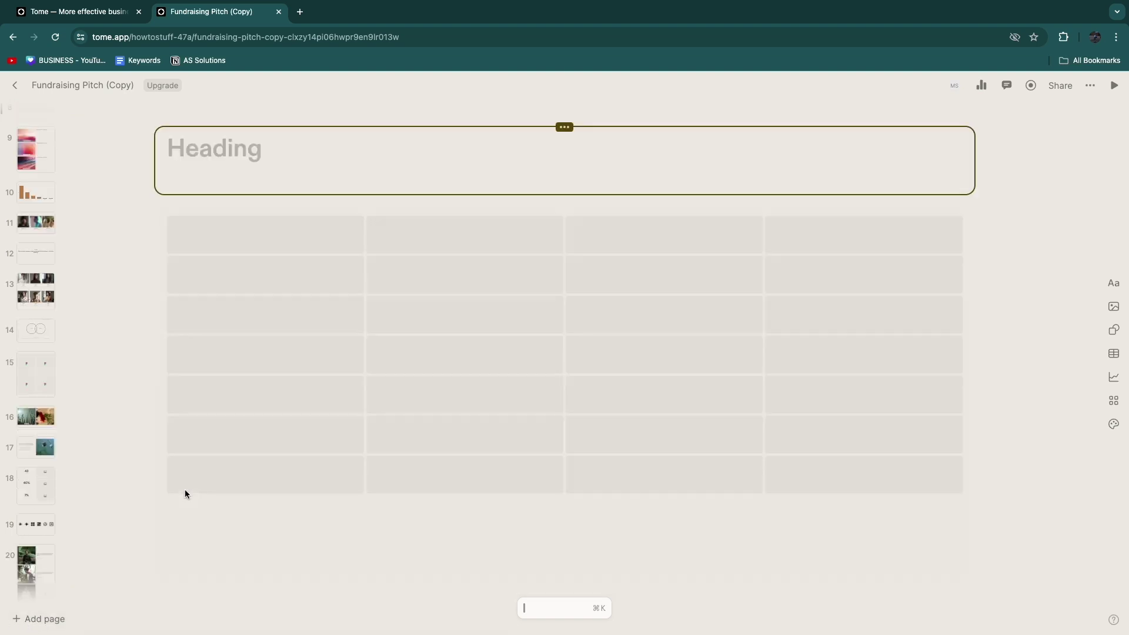
{"action": "left_click", "coordinate": [611, 316]}
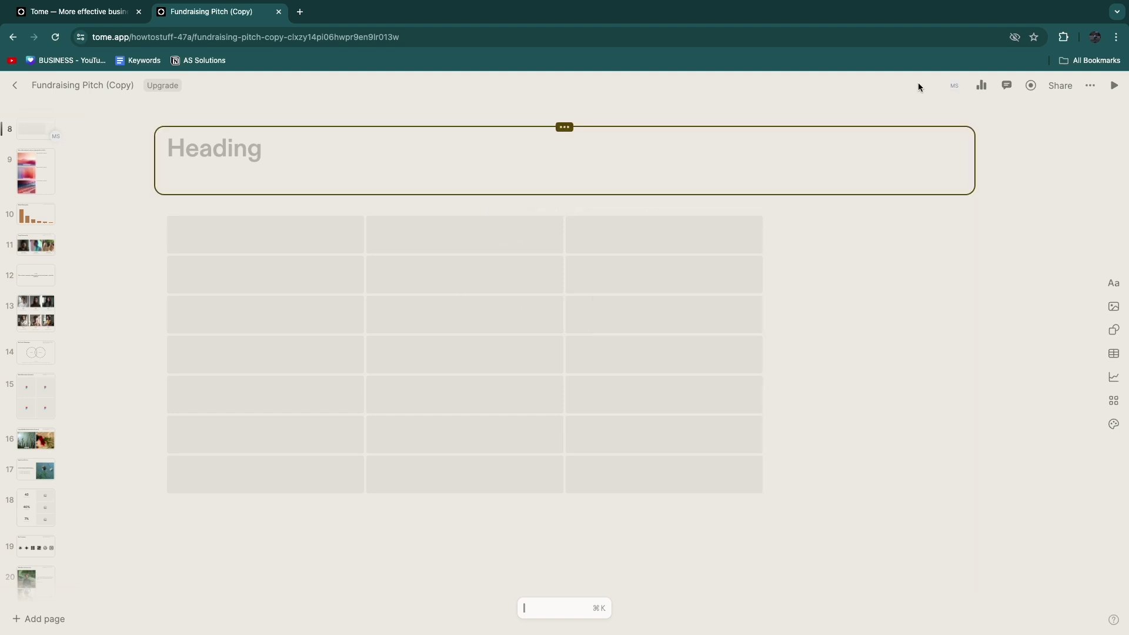
{"action": "left_click", "coordinate": [831, 103]}
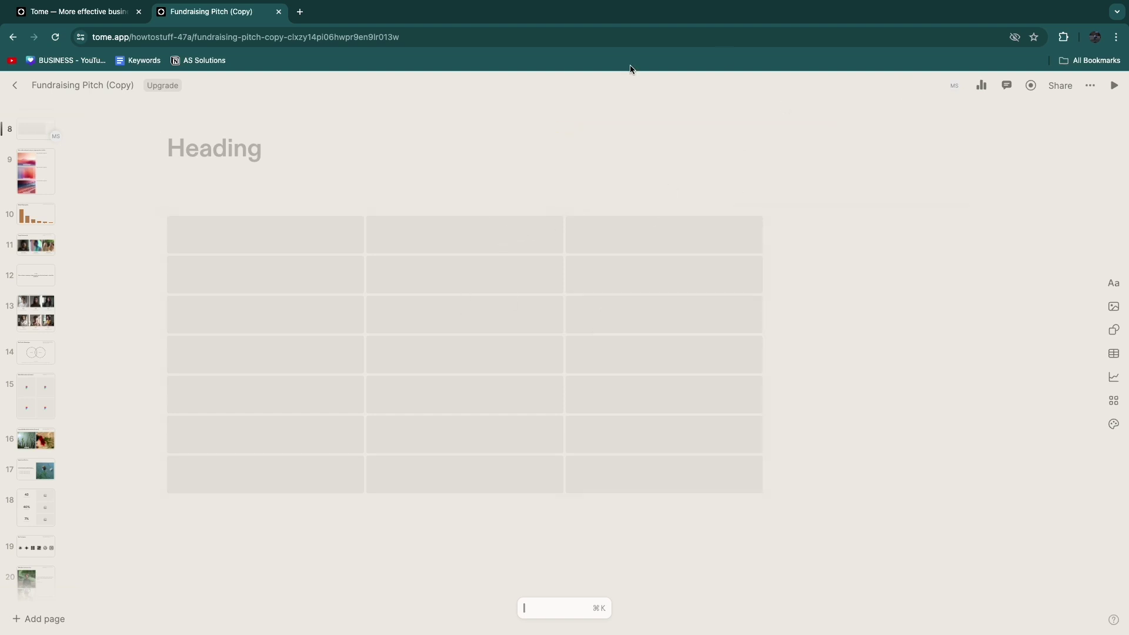
Play the presentation and page through its opening pages, from the title page to The Problem chart
{"action": "left_click", "coordinate": [1115, 86]}
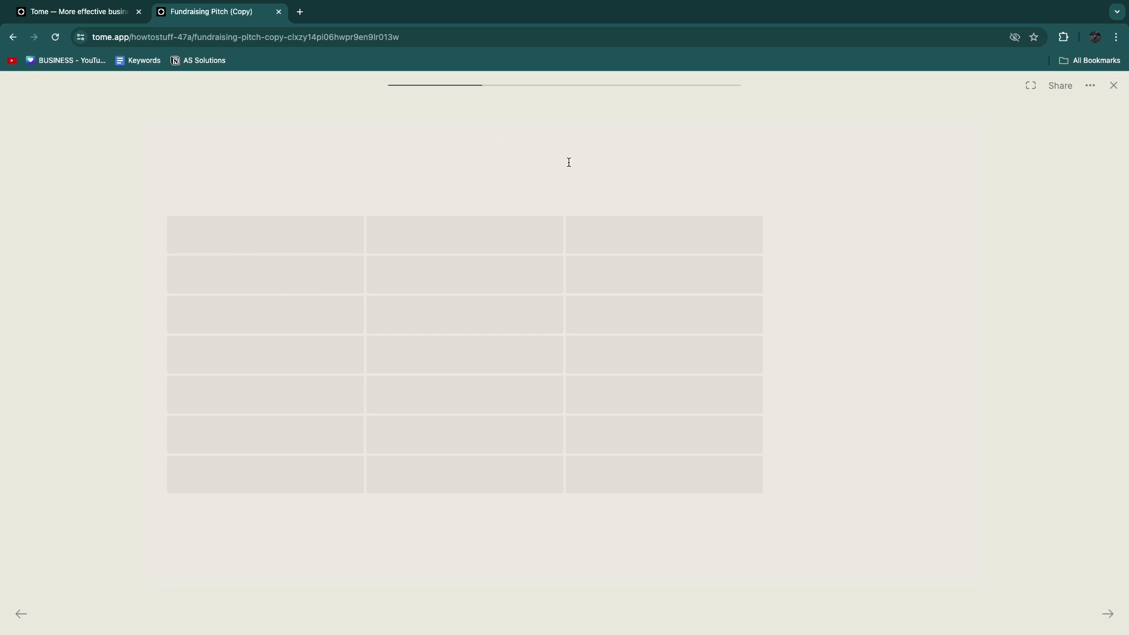
{"action": "scroll", "coordinate": [569, 166], "scroll_direction": "up", "scroll_amount": 5}
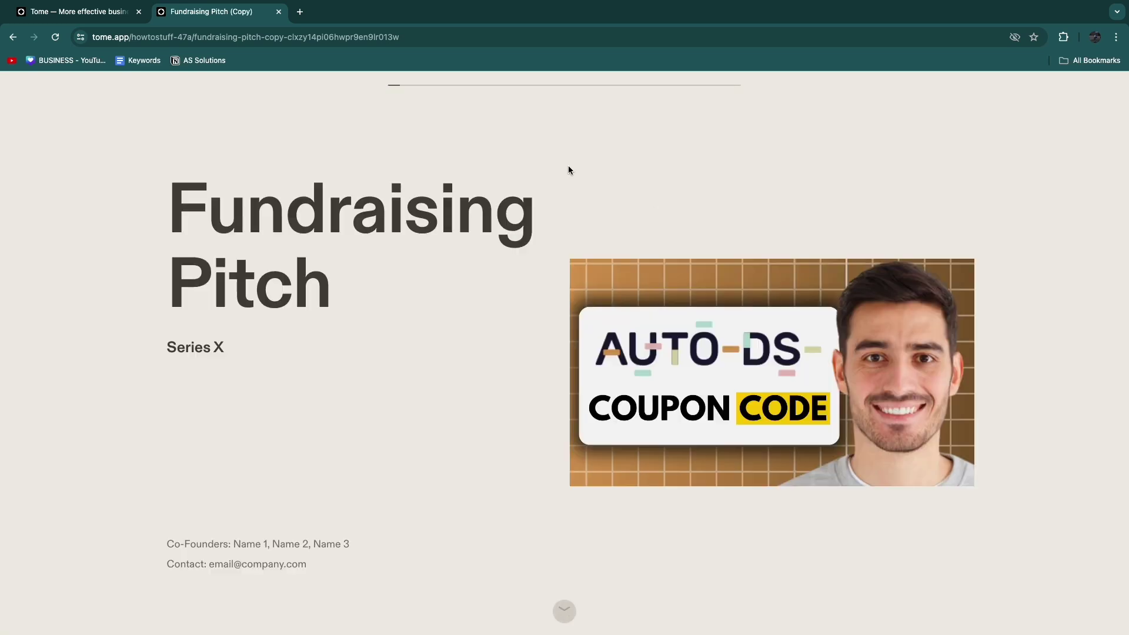
{"action": "scroll", "coordinate": [568, 166], "scroll_direction": "down", "scroll_amount": 1}
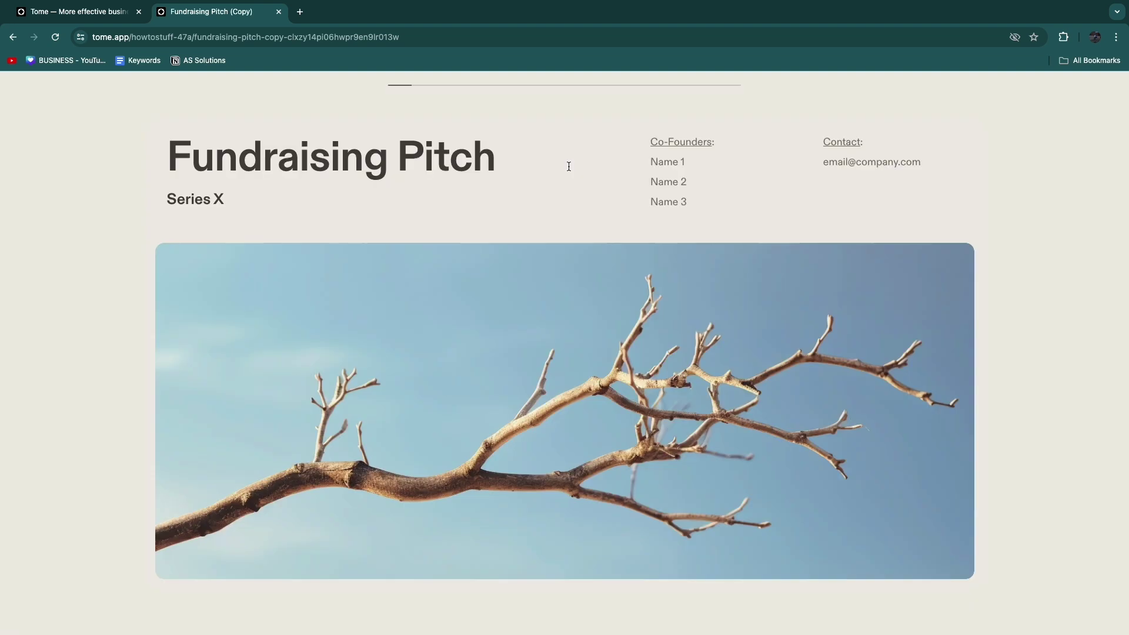
{"action": "scroll", "coordinate": [568, 166], "scroll_direction": "down", "scroll_amount": 2}
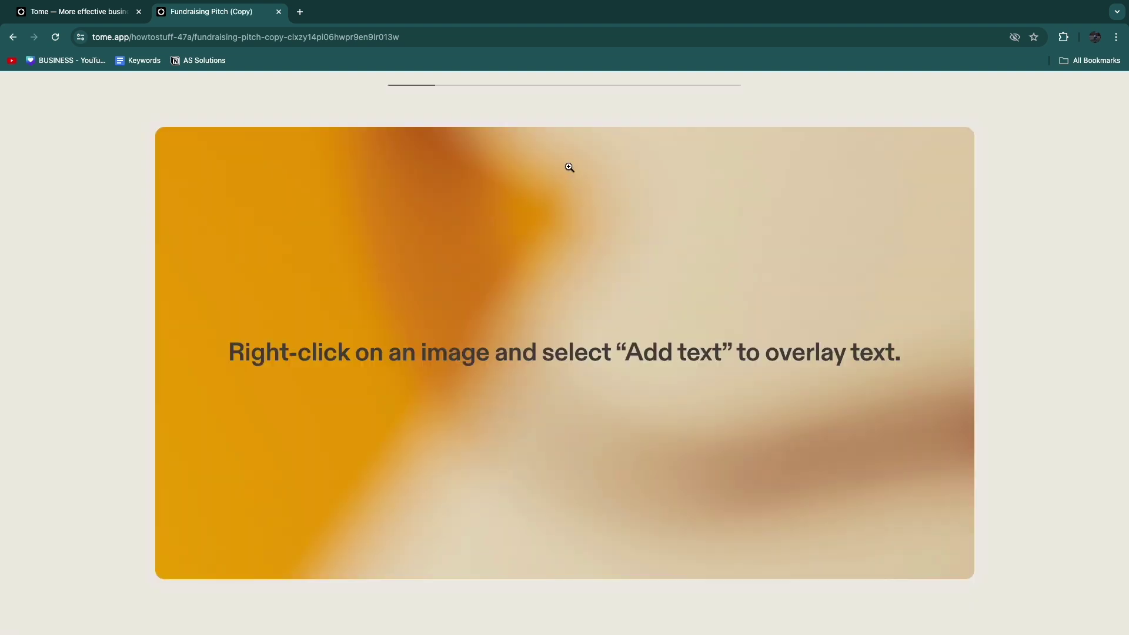
{"action": "left_click", "coordinate": [1061, 248]}
{"action": "left_click", "coordinate": [990, 247]}
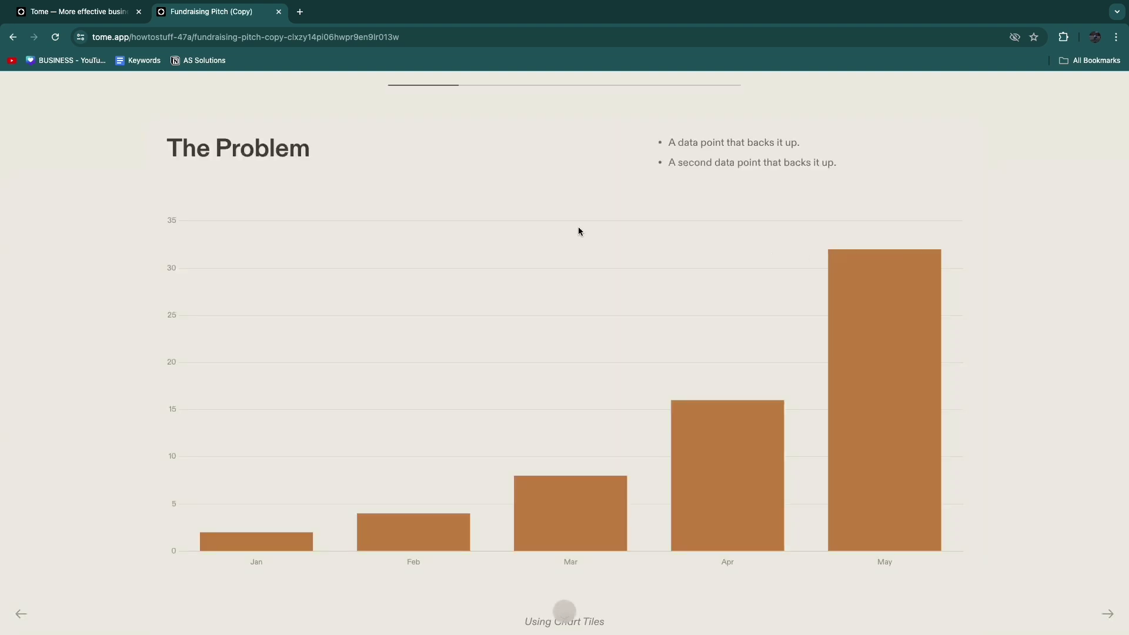
{"action": "left_click", "coordinate": [131, 228]}
{"action": "left_click", "coordinate": [106, 231]}
{"action": "left_click", "coordinate": [1113, 84]}
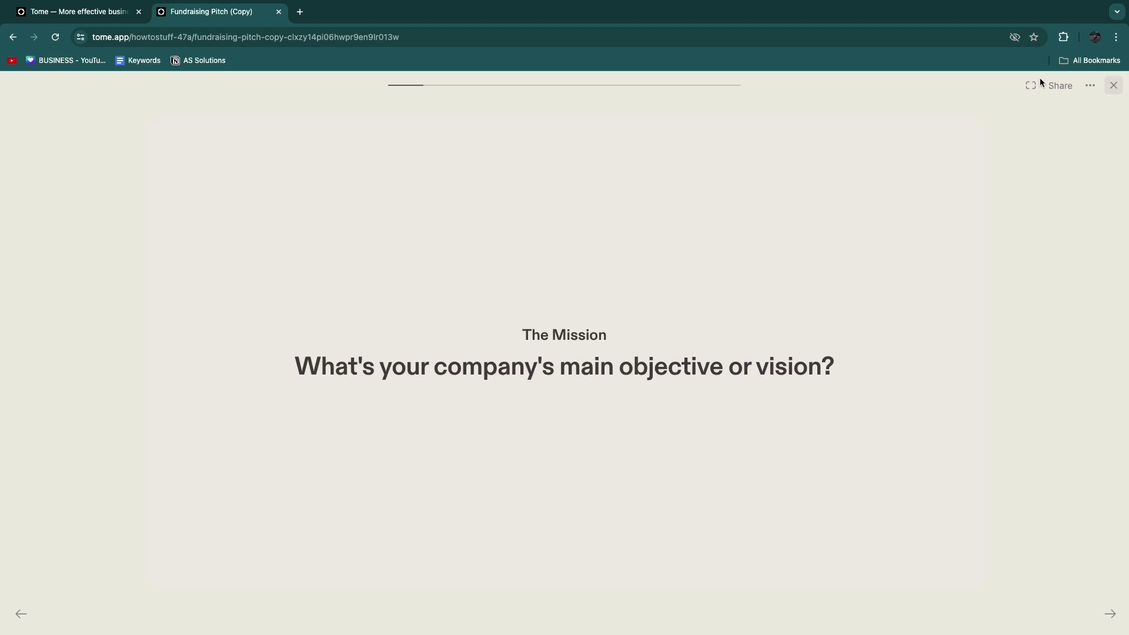
{"action": "left_click", "coordinate": [1114, 86]}
View the presentation in full screen, advancing from The Mission page through The Problem pages, and exit to the editor
{"action": "left_click", "coordinate": [1030, 85]}
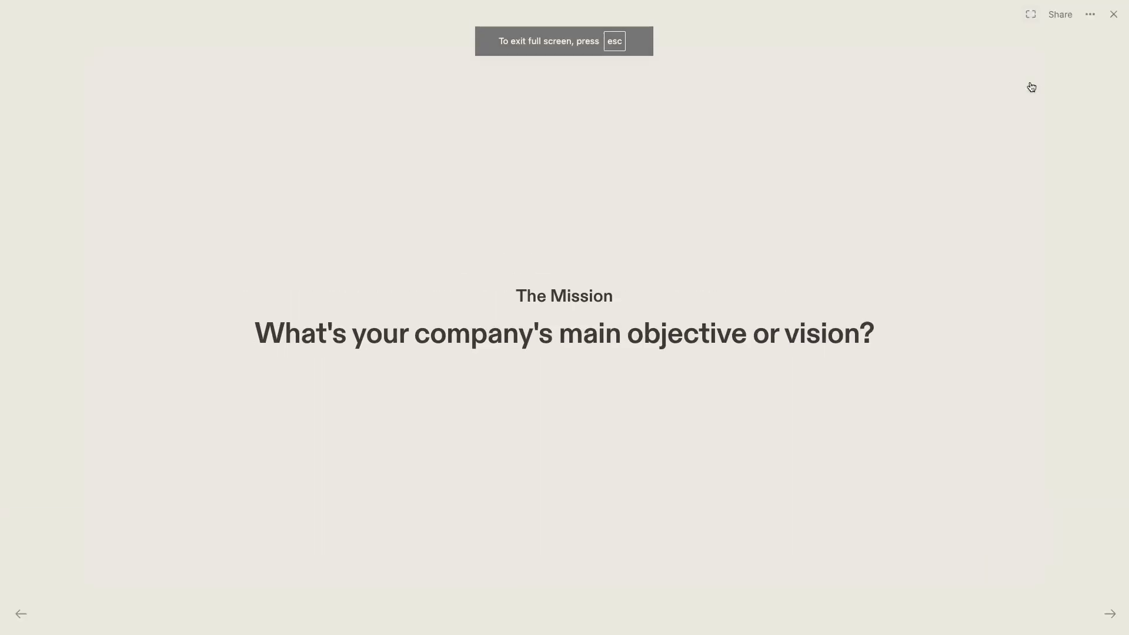
{"action": "key", "text": "Right"}
{"action": "key", "text": "Right"}
{"action": "key", "text": "Right"}
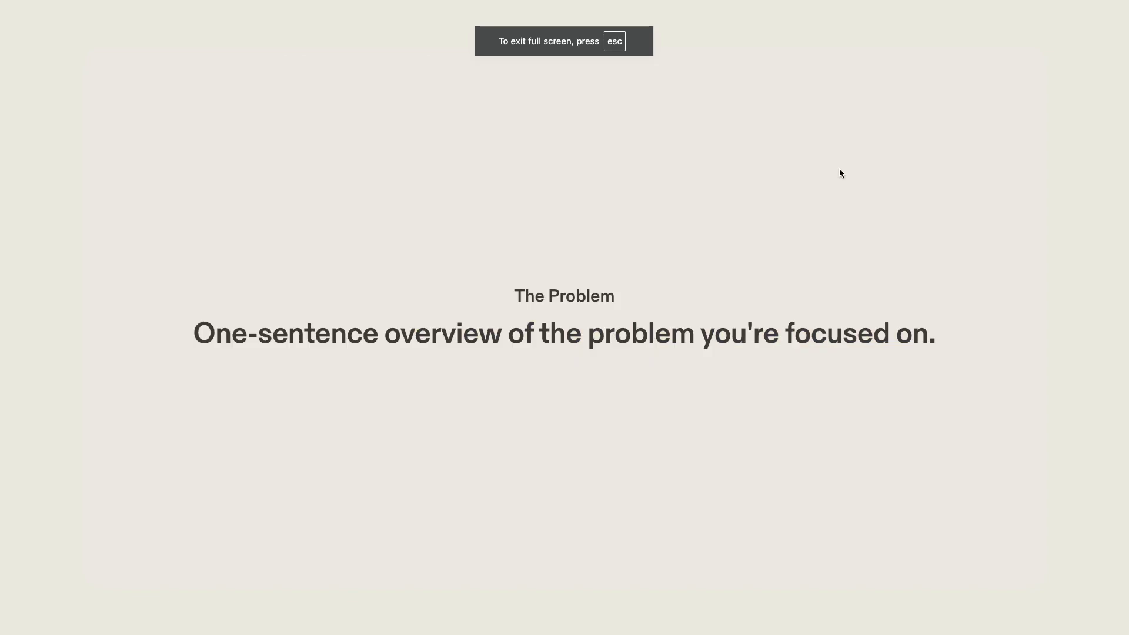
{"action": "key", "text": "Right"}
{"action": "key", "text": "Escape"}
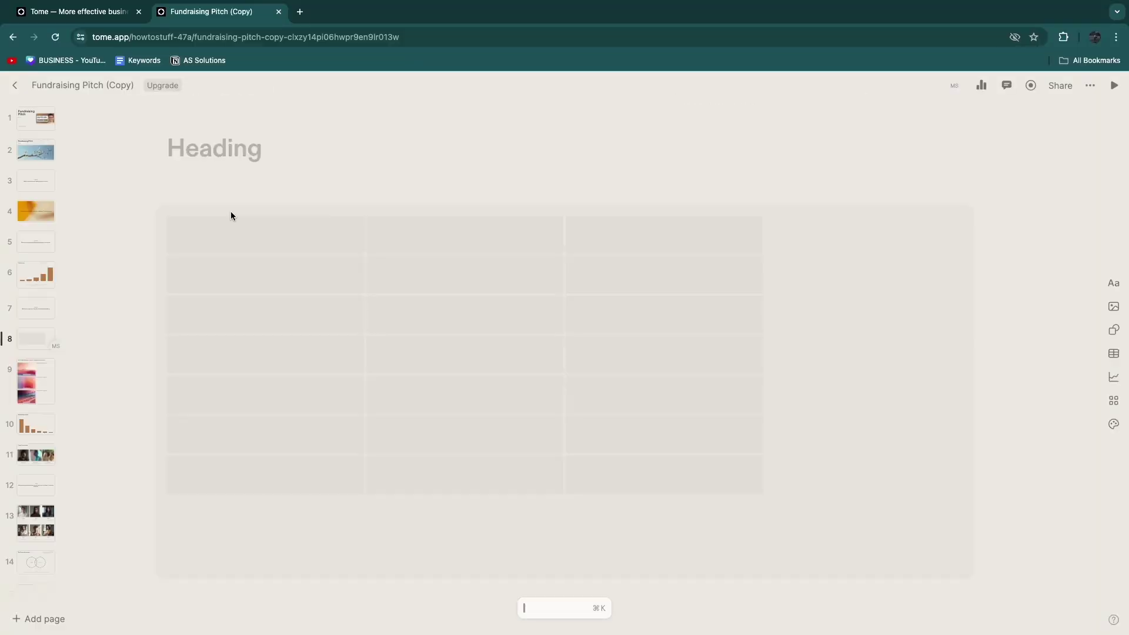
Return to the workspace home and review the Tome Pro offer, its monthly checkout page and the AI generation upgrade prompt
{"action": "left_click", "coordinate": [15, 86]}
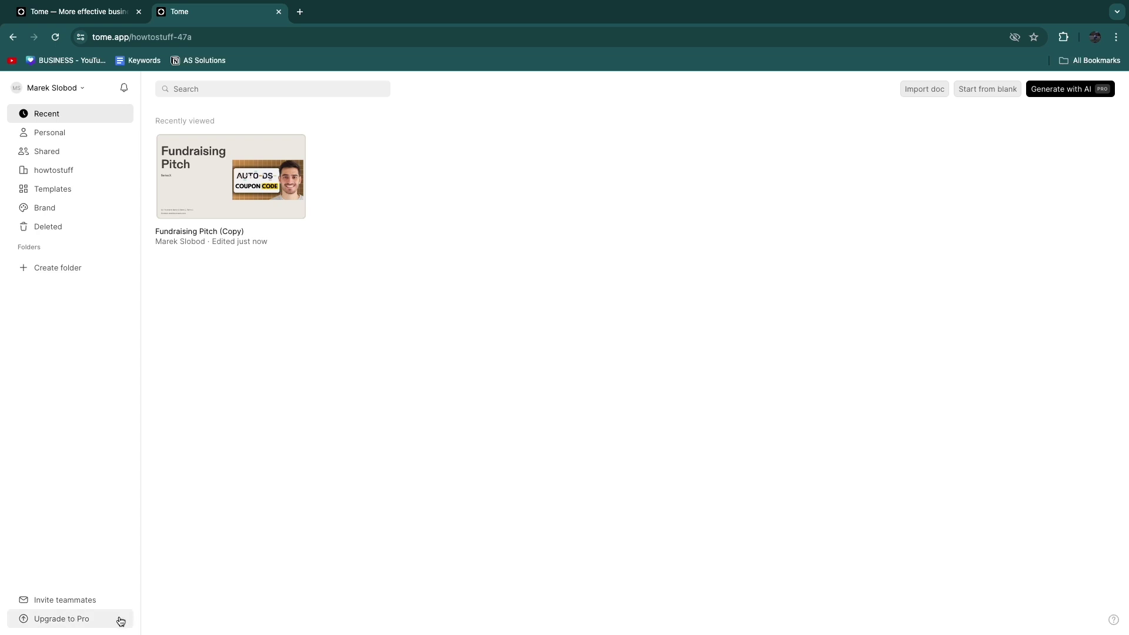
{"action": "left_click", "coordinate": [79, 619]}
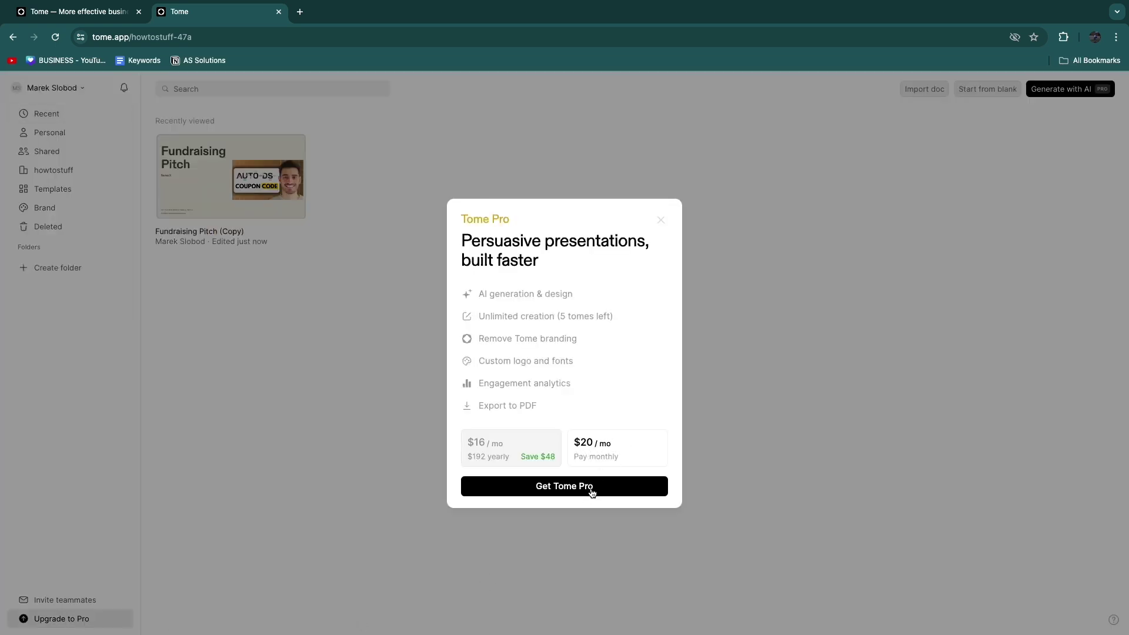
{"action": "left_click", "coordinate": [566, 492]}
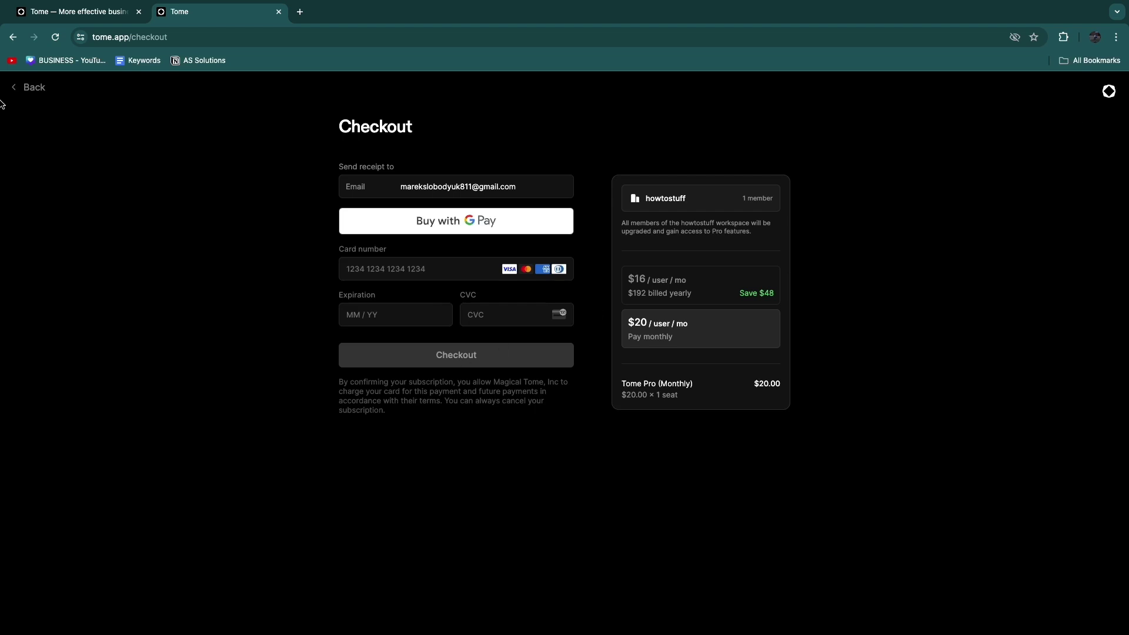
{"action": "left_click", "coordinate": [19, 88]}
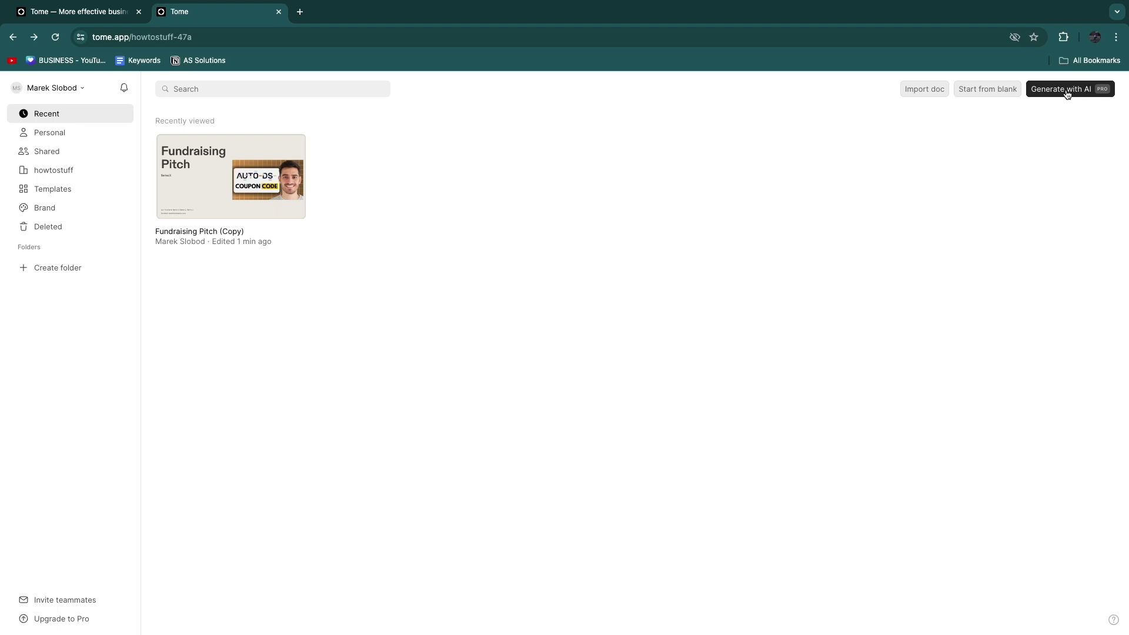
{"action": "left_click", "coordinate": [1086, 92]}
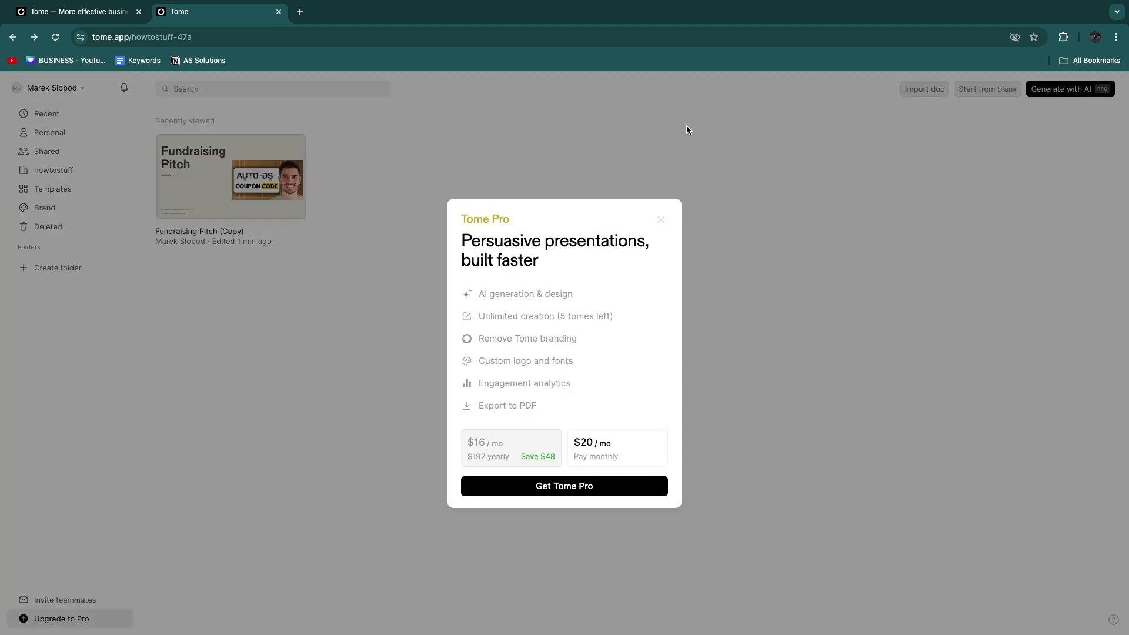
{"action": "left_click", "coordinate": [662, 218]}
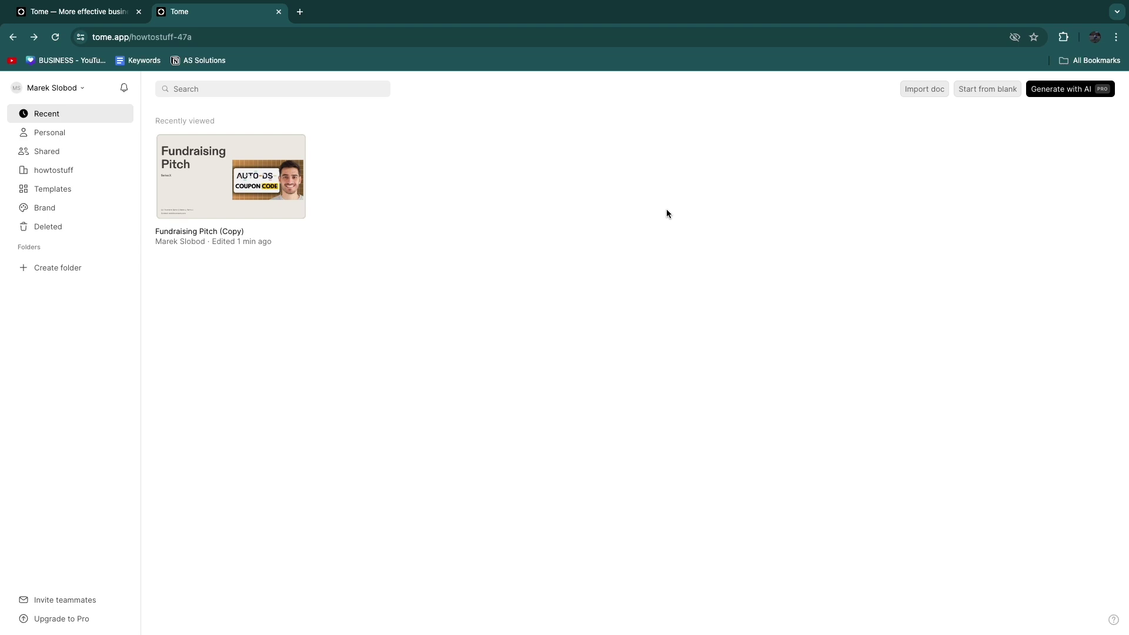
Check the personal tomes and browse the gallery of all presentation templates
{"action": "left_click", "coordinate": [52, 188]}
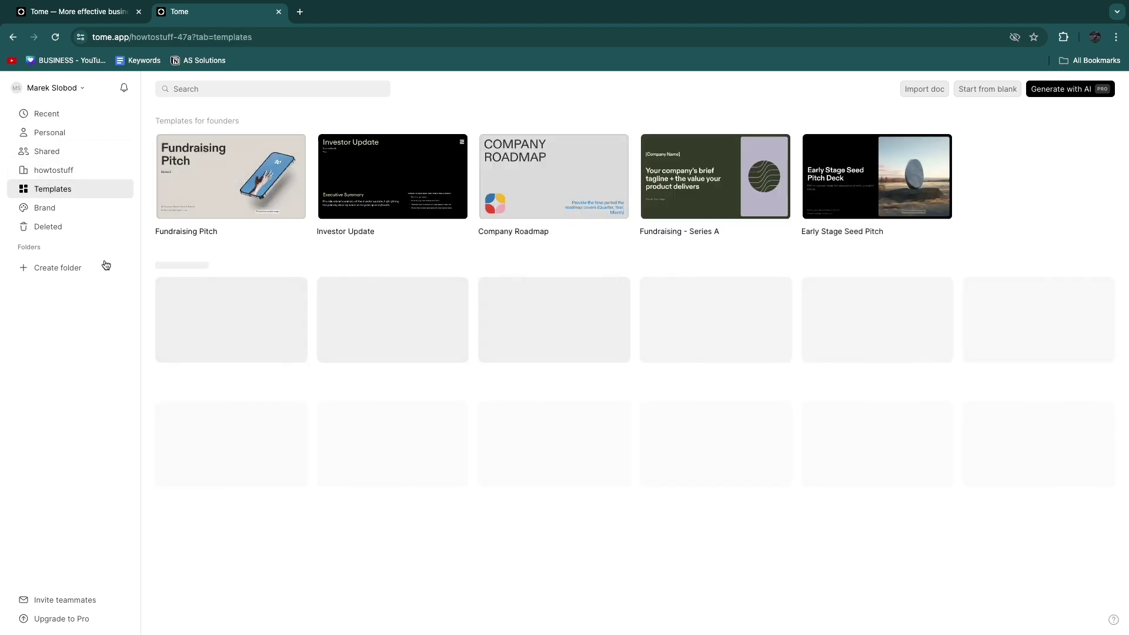
{"action": "left_click", "coordinate": [24, 132]}
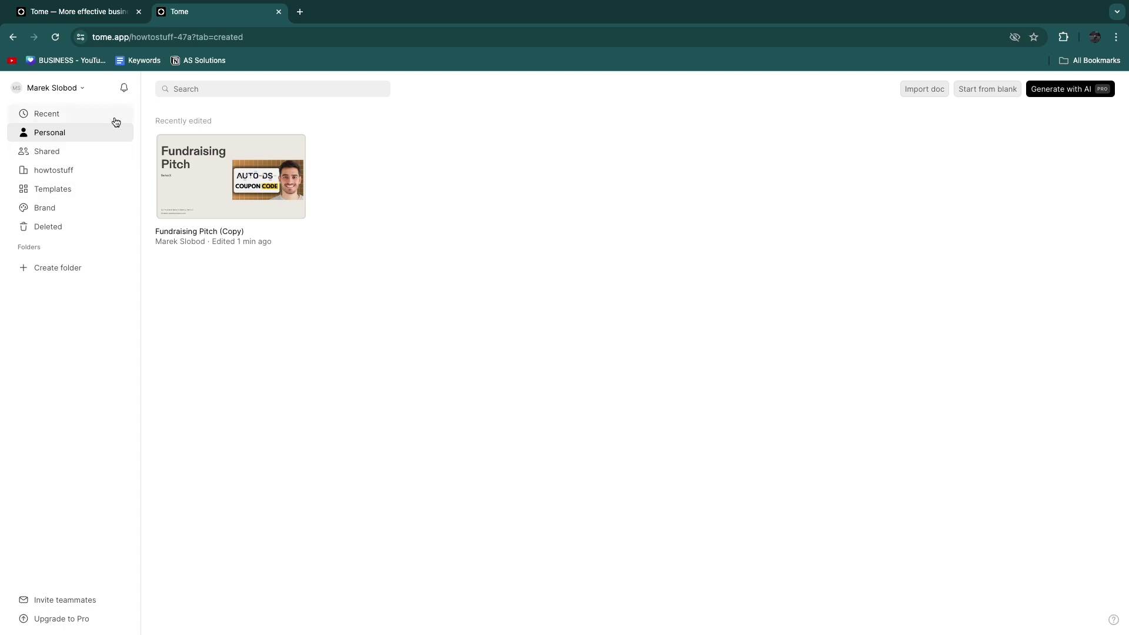
{"action": "left_click", "coordinate": [53, 191]}
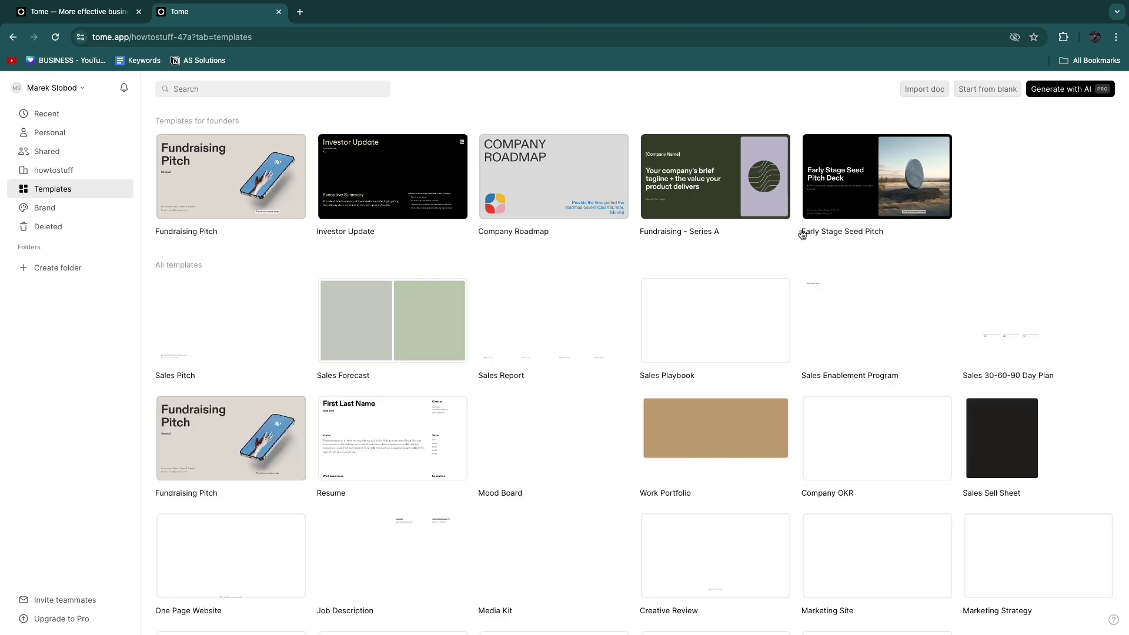
{"action": "scroll", "coordinate": [853, 325], "scroll_direction": "down", "scroll_amount": 4}
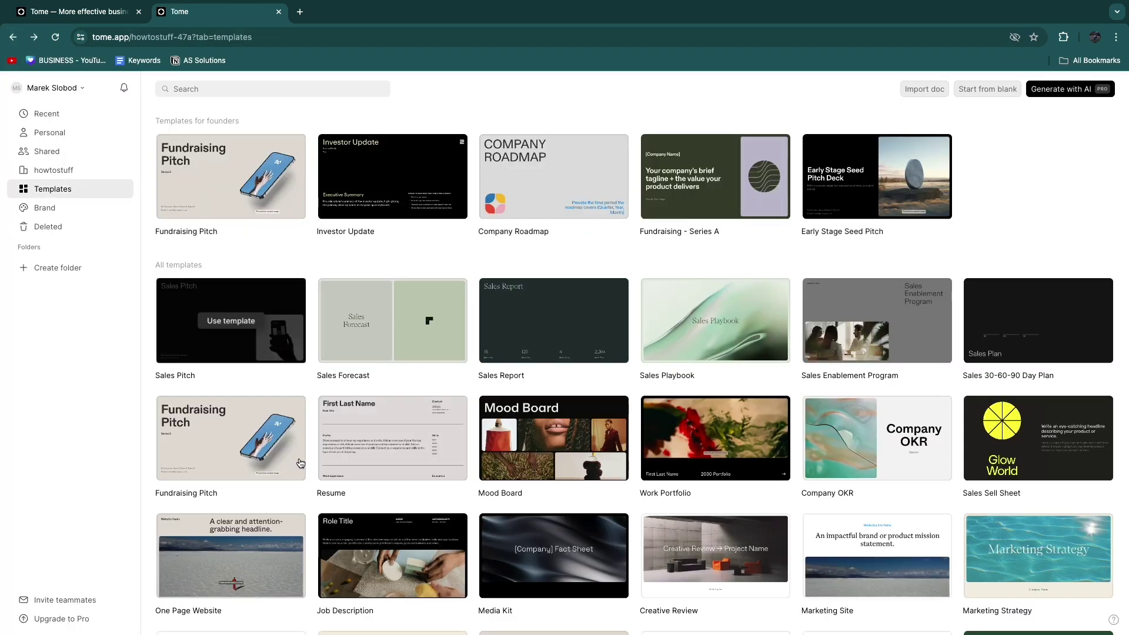
{"action": "scroll", "coordinate": [252, 382], "scroll_direction": "down", "scroll_amount": 15}
Review the workspace's Brand settings and the role options for inviting members by email
{"action": "left_click", "coordinate": [53, 210]}
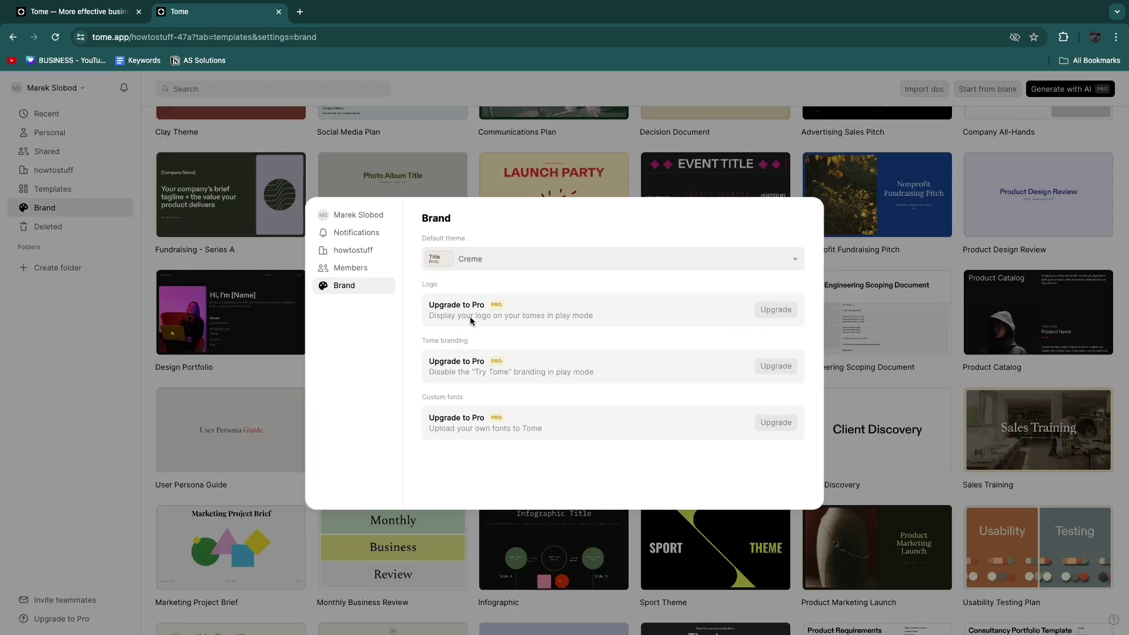
{"action": "left_click", "coordinate": [210, 300]}
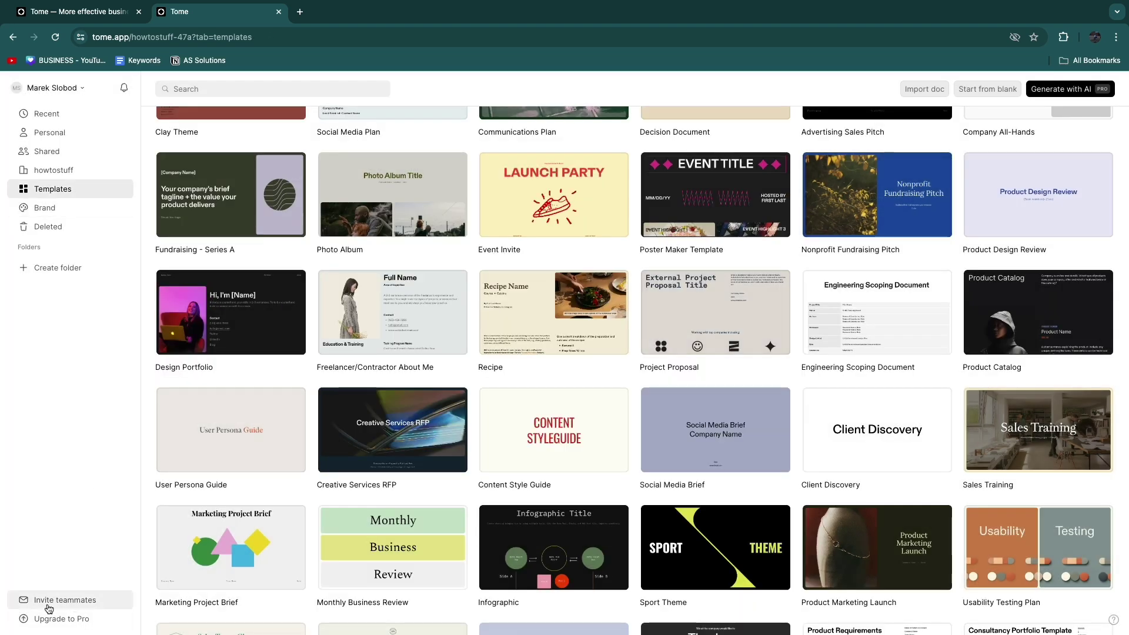
{"action": "left_click", "coordinate": [89, 602]}
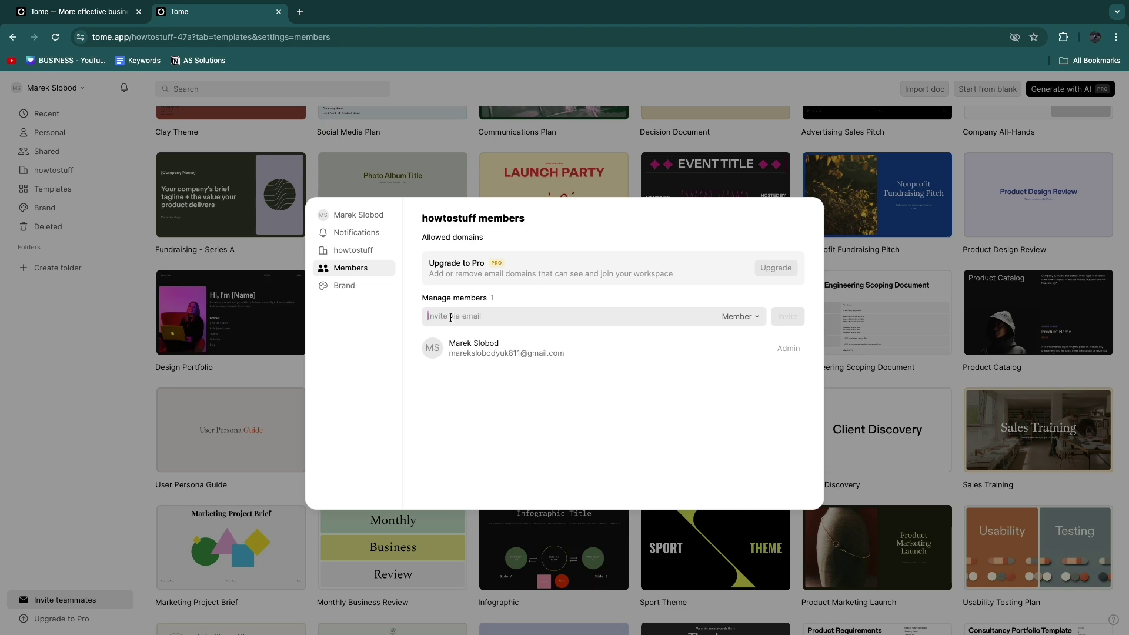
{"action": "left_click", "coordinate": [745, 317]}
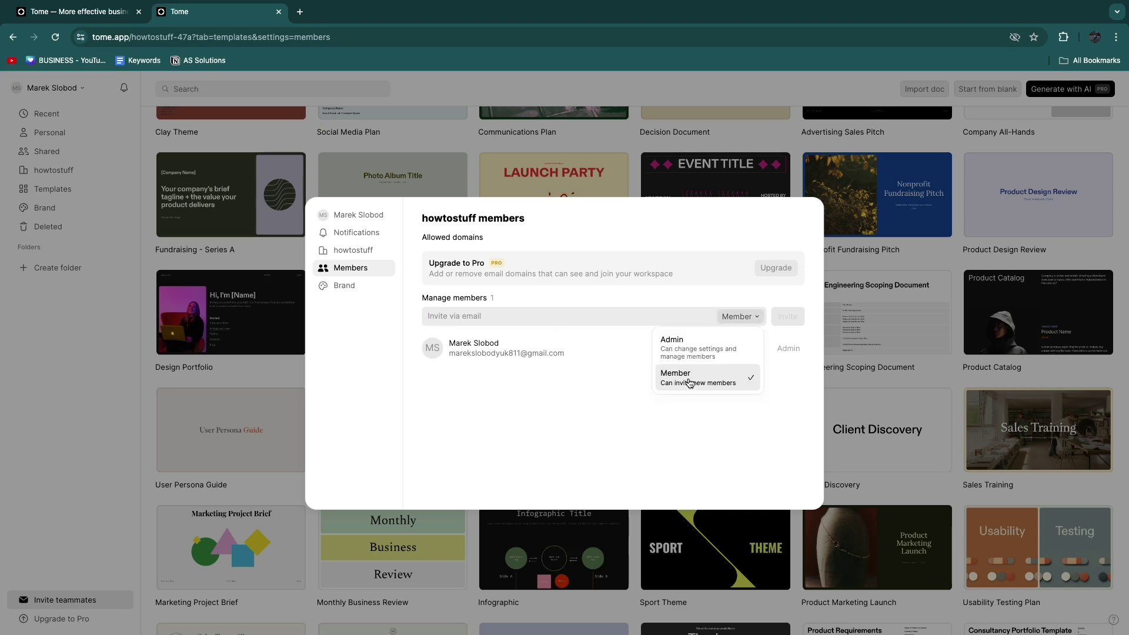
{"action": "left_click", "coordinate": [540, 394]}
{"action": "left_click", "coordinate": [844, 305]}
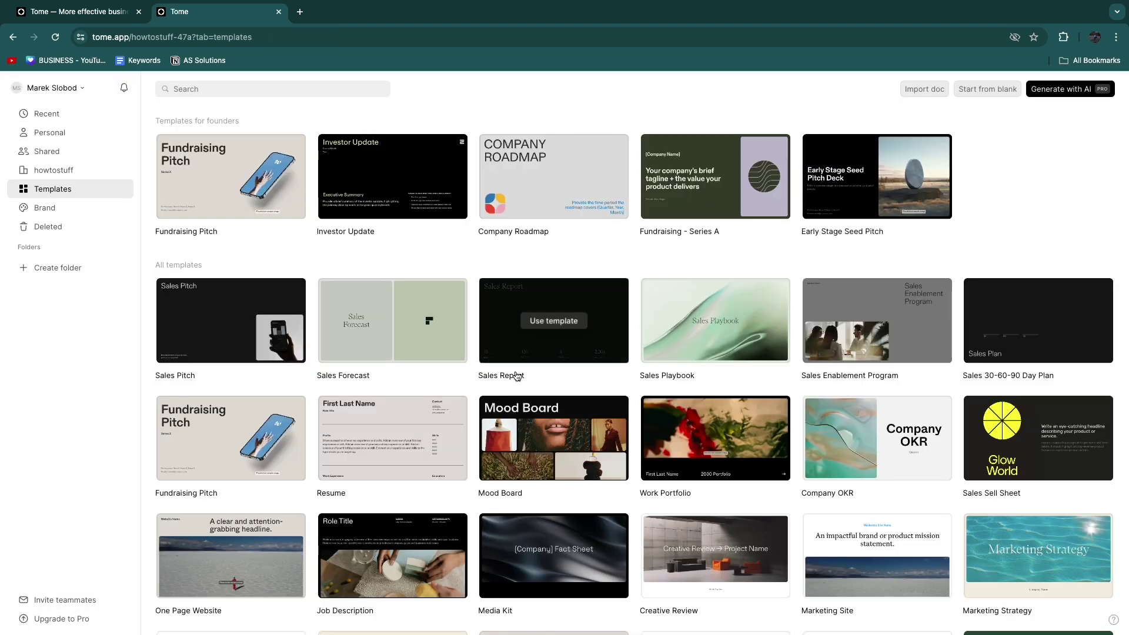